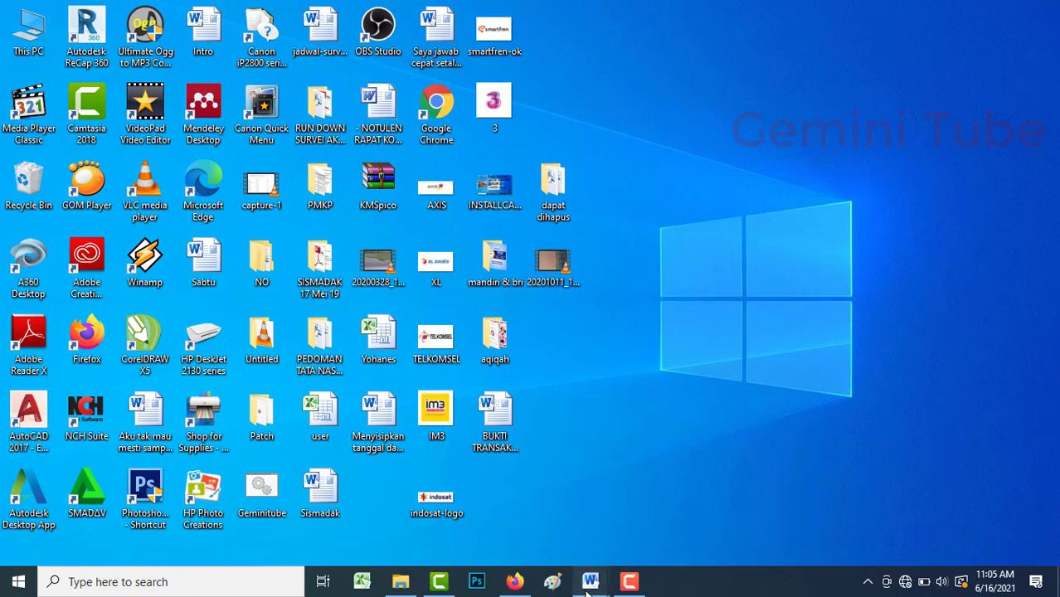
Switch to the Word document FORM. SURAT PERSETUJUAN WALI SUBYEK PENELITIAN 2 and bring its signature block into view
{"action": "mouse_move", "coordinate": [587, 586]}
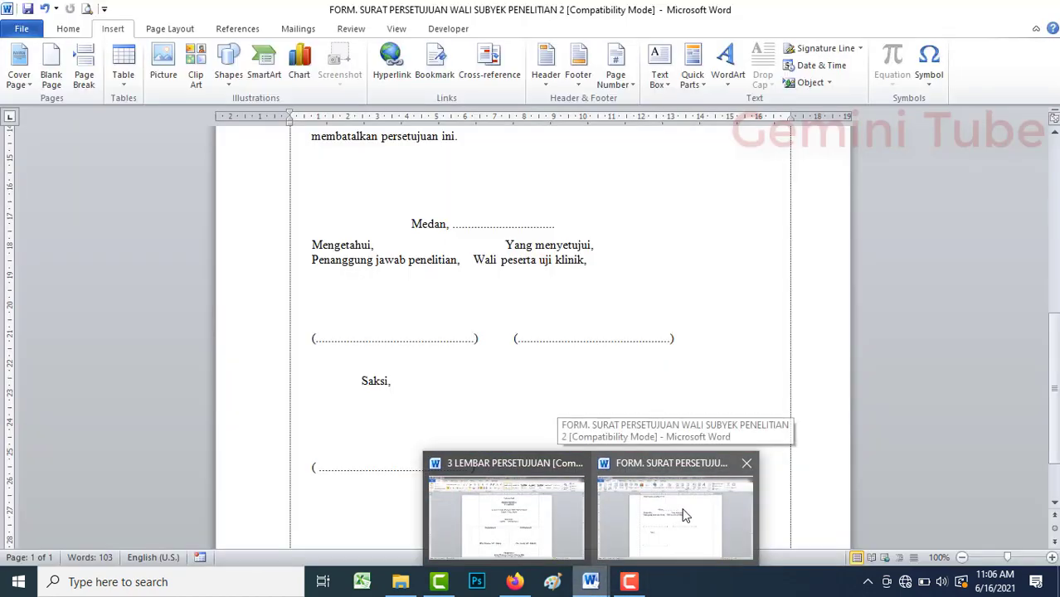
{"action": "left_click", "coordinate": [683, 514]}
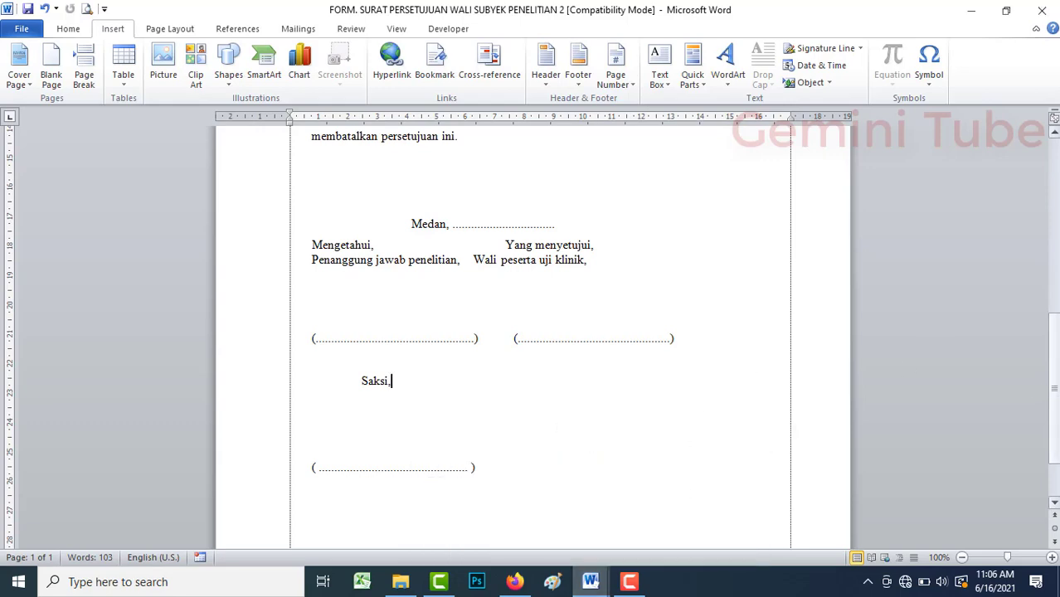
{"action": "mouse_move", "coordinate": [1054, 390]}
{"action": "left_mouse_down"}
{"action": "mouse_move", "coordinate": [1054, 233]}
{"action": "mouse_move", "coordinate": [1047, 393]}
{"action": "left_mouse_up"}
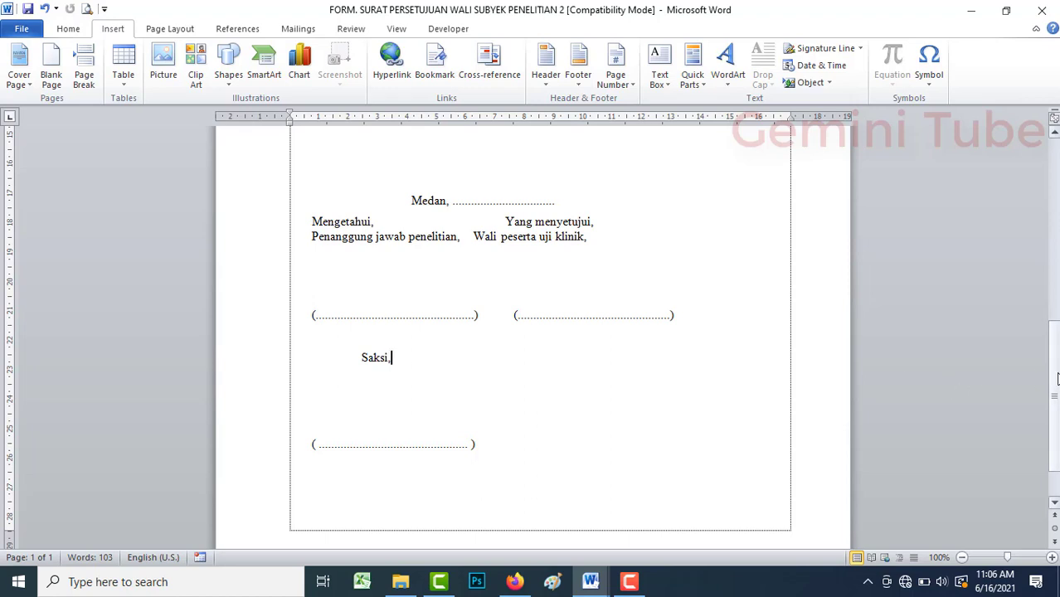
{"action": "scroll", "coordinate": [1054, 502], "scroll_direction": "down", "scroll_amount": 1}
{"action": "scroll", "coordinate": [531, 332], "scroll_direction": "up", "scroll_amount": 2}
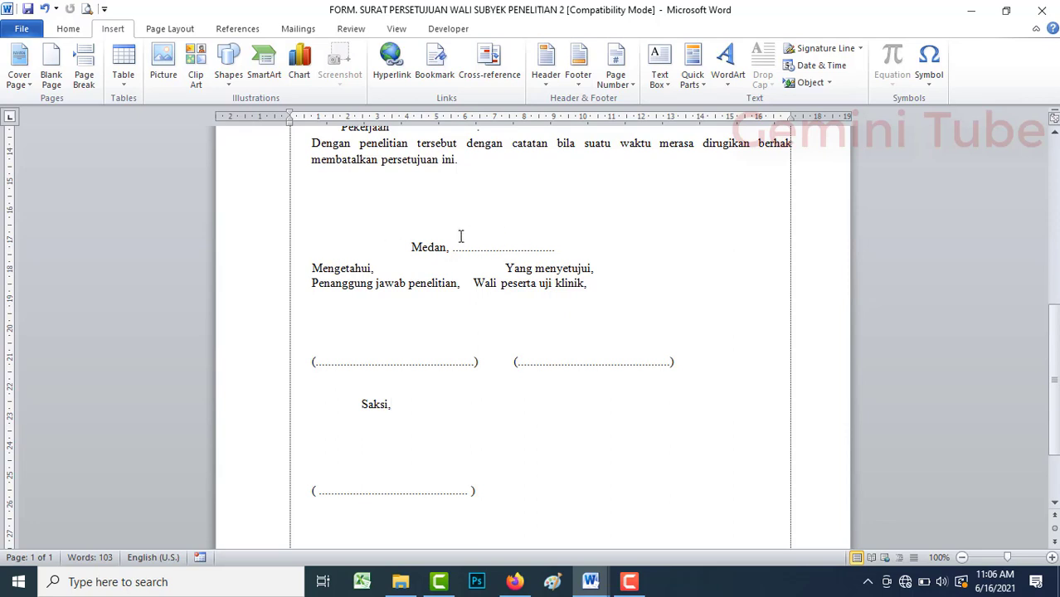
Examine the signature block's layout: the Medan date line, the two side-by-side signatories, and the Saksi section
{"action": "double_click", "coordinate": [425, 247]}
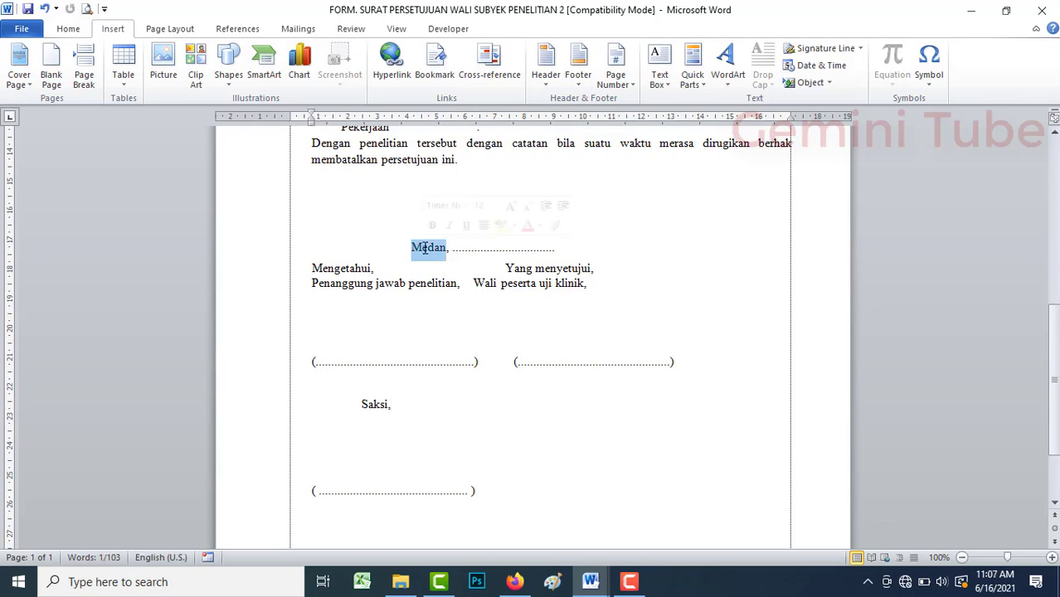
{"action": "left_click", "coordinate": [422, 248]}
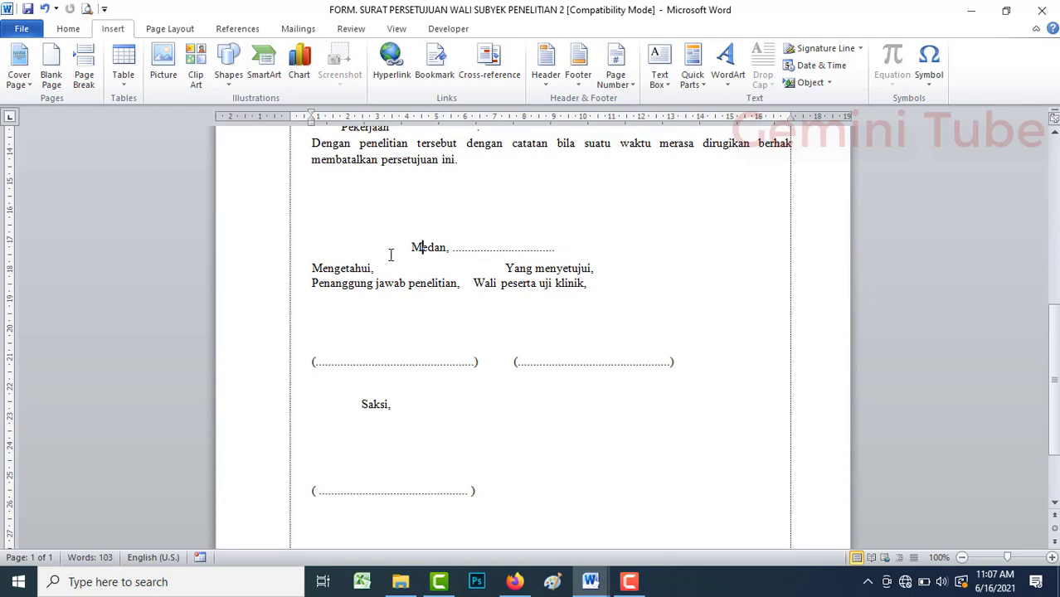
{"action": "left_click", "coordinate": [273, 260]}
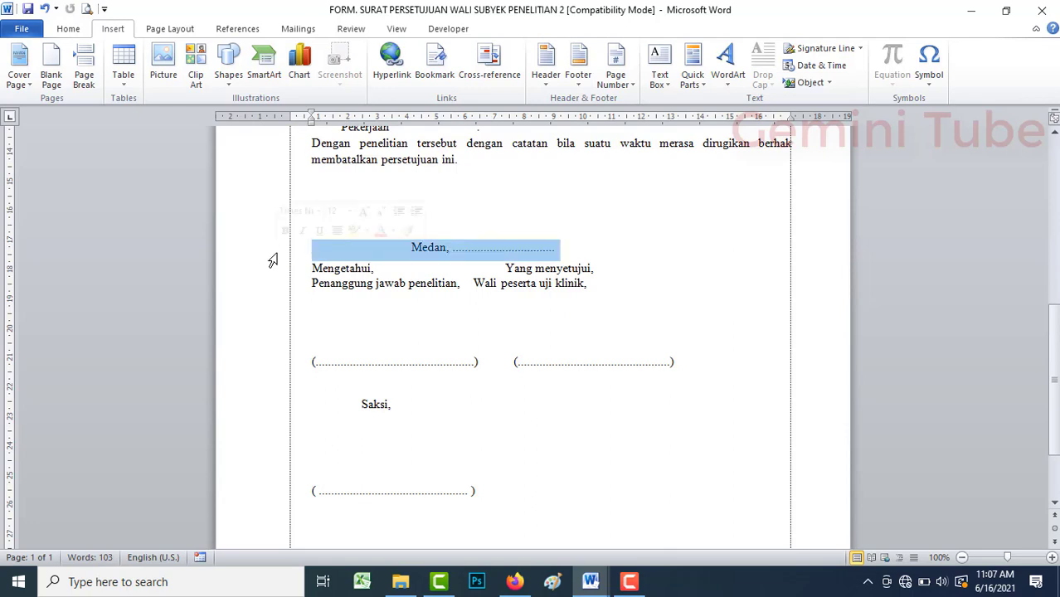
{"action": "left_click", "coordinate": [378, 316]}
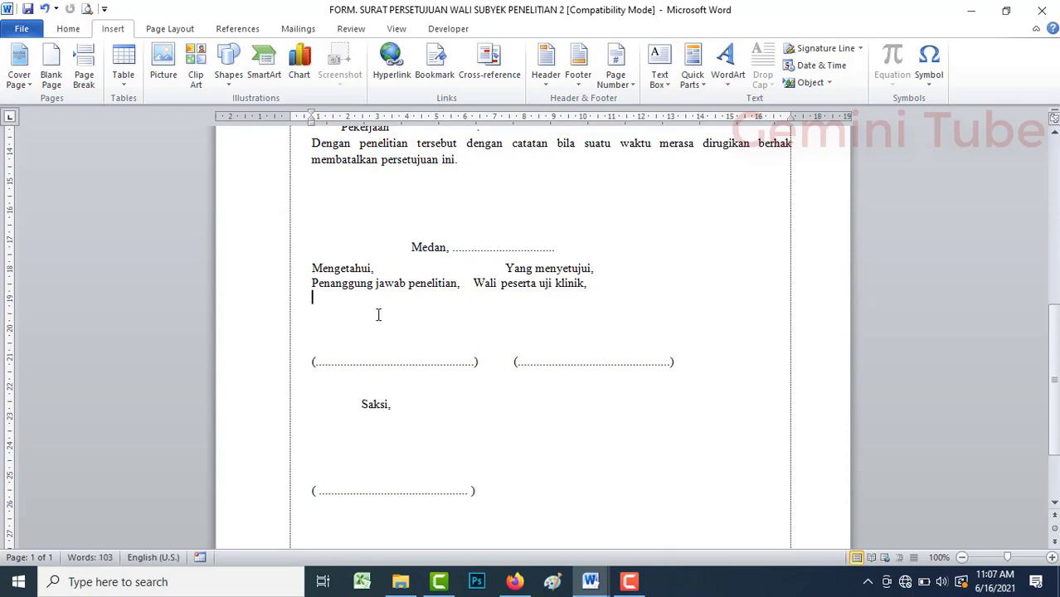
{"action": "left_click", "coordinate": [256, 282]}
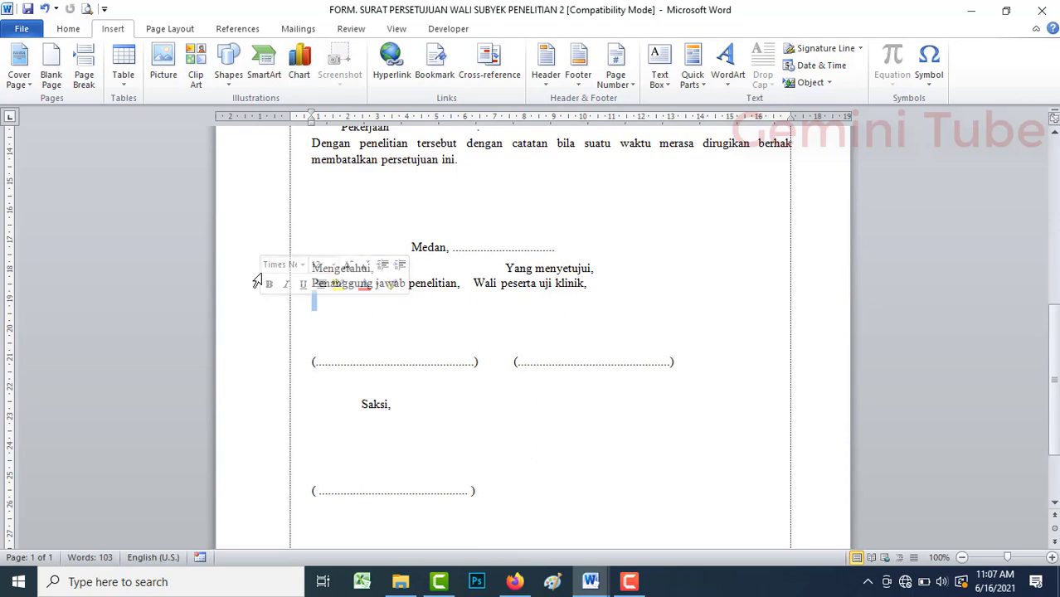
{"action": "left_click", "coordinate": [447, 322]}
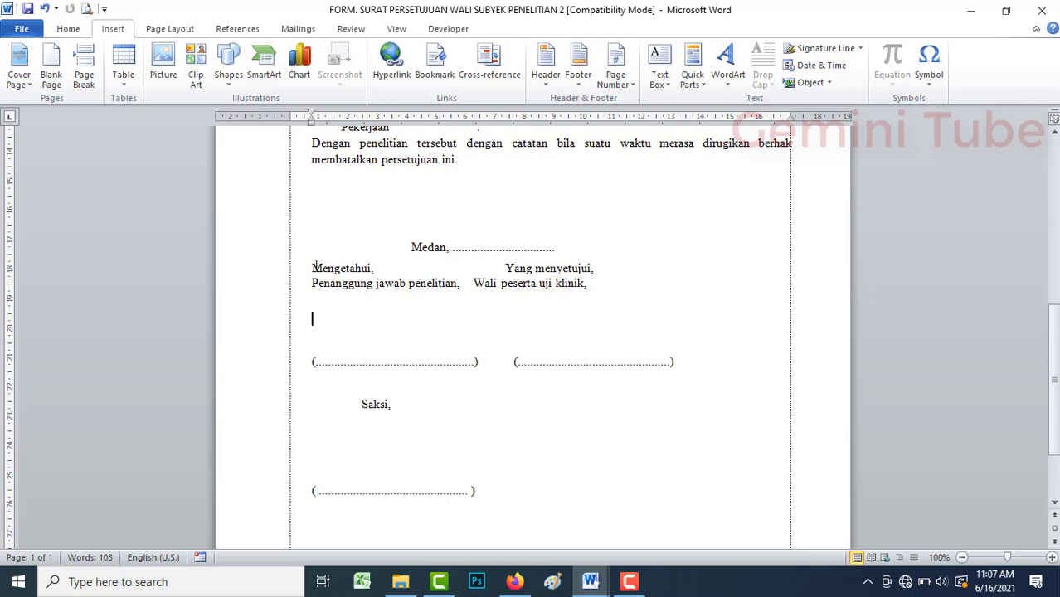
{"action": "mouse_move", "coordinate": [316, 266]}
{"action": "left_mouse_down"}
{"action": "mouse_move", "coordinate": [685, 338]}
{"action": "mouse_move", "coordinate": [729, 365]}
{"action": "left_mouse_up"}
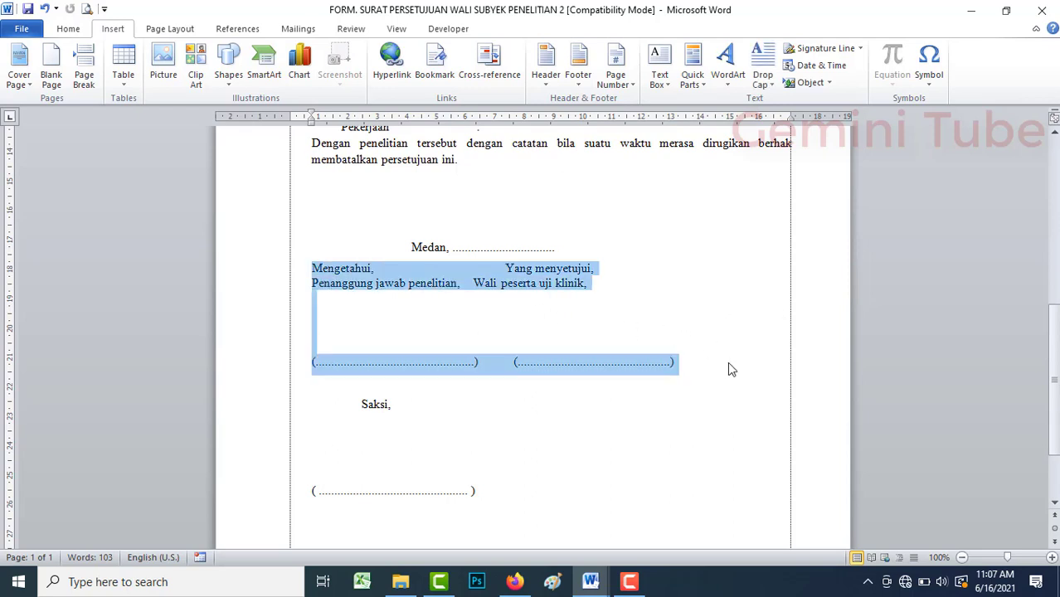
{"action": "left_click", "coordinate": [427, 474]}
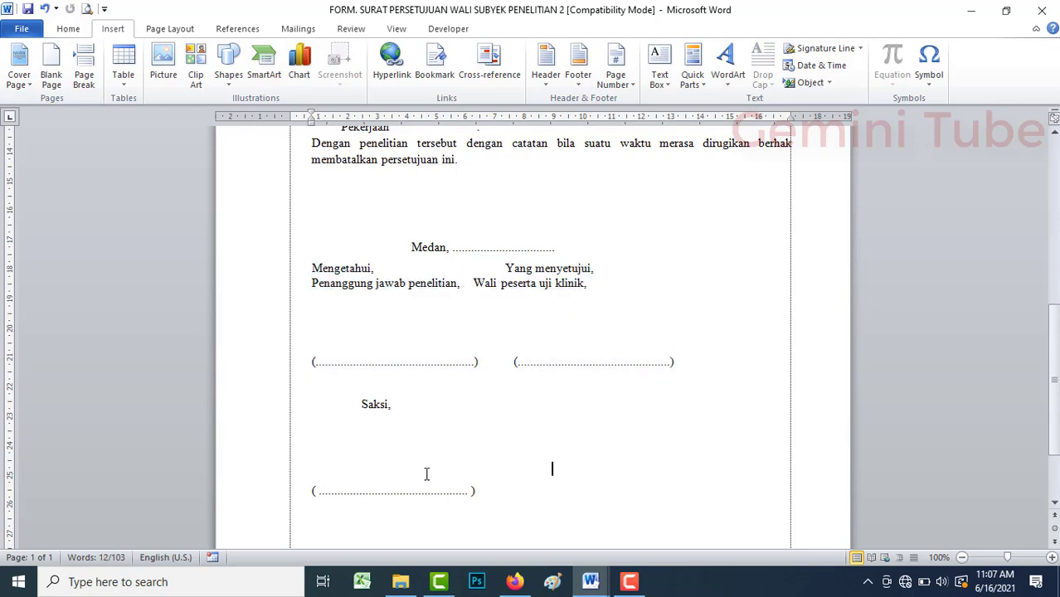
{"action": "left_click", "coordinate": [260, 411]}
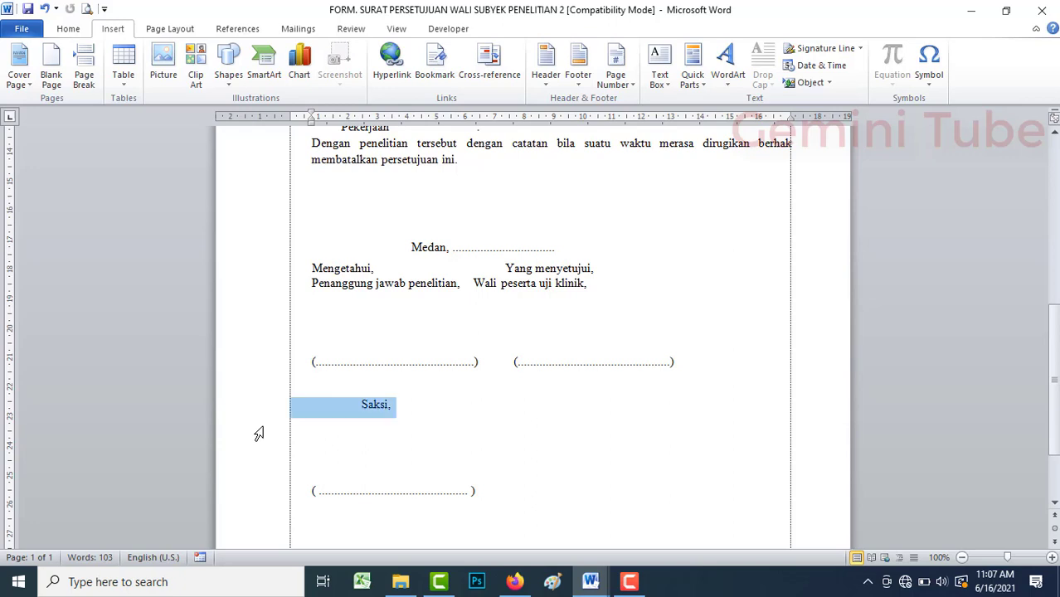
{"action": "left_click_drag", "start_coordinate": [259, 433], "coordinate": [253, 516]}
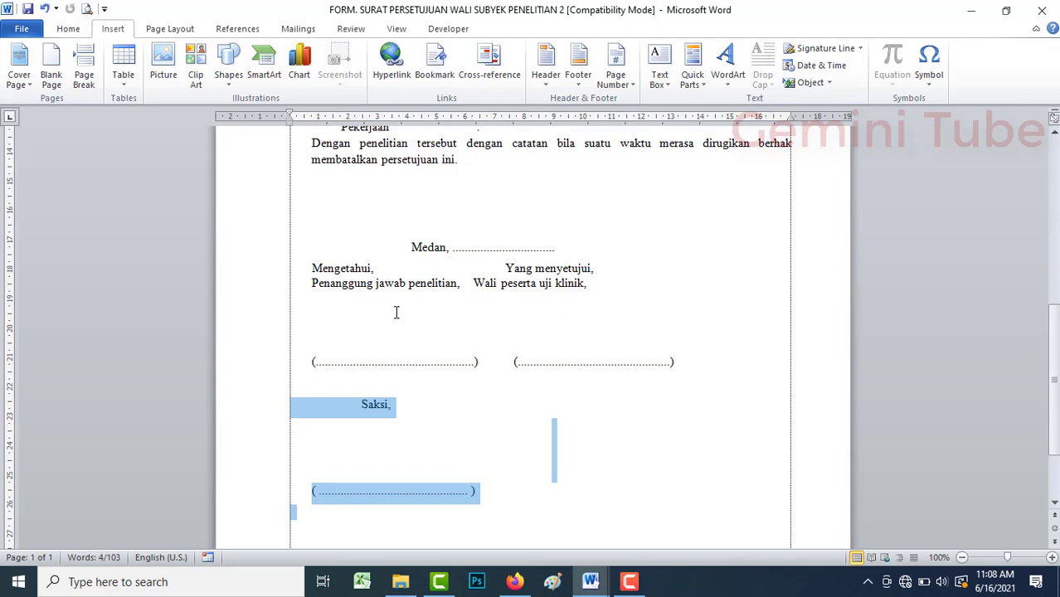
{"action": "left_click", "coordinate": [264, 326]}
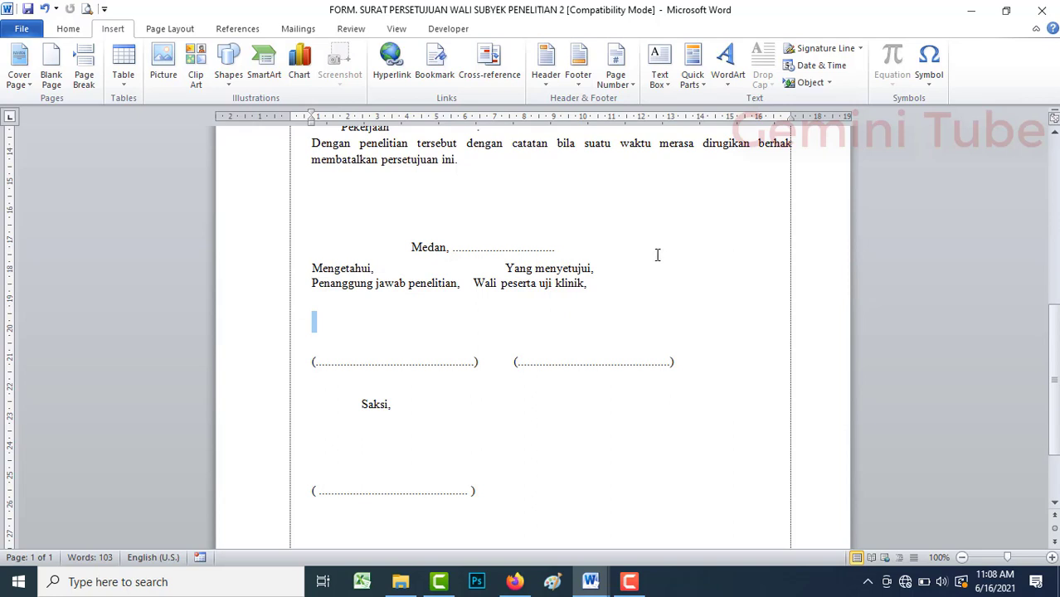
Insert a table with two columns and three rows on the blank line above the Medan date line
{"action": "left_click", "coordinate": [365, 205]}
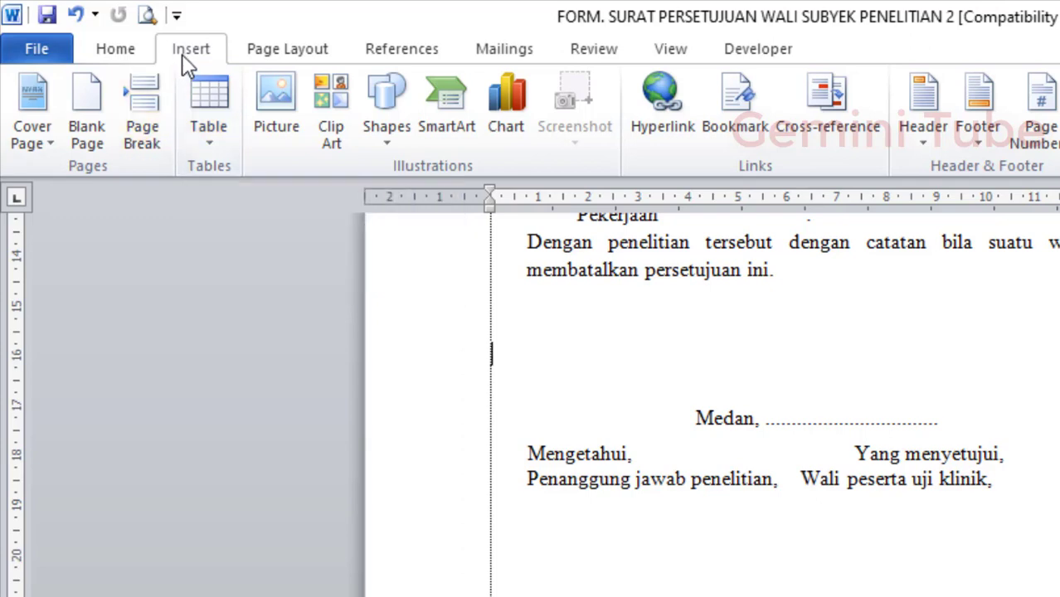
{"action": "left_click", "coordinate": [207, 151]}
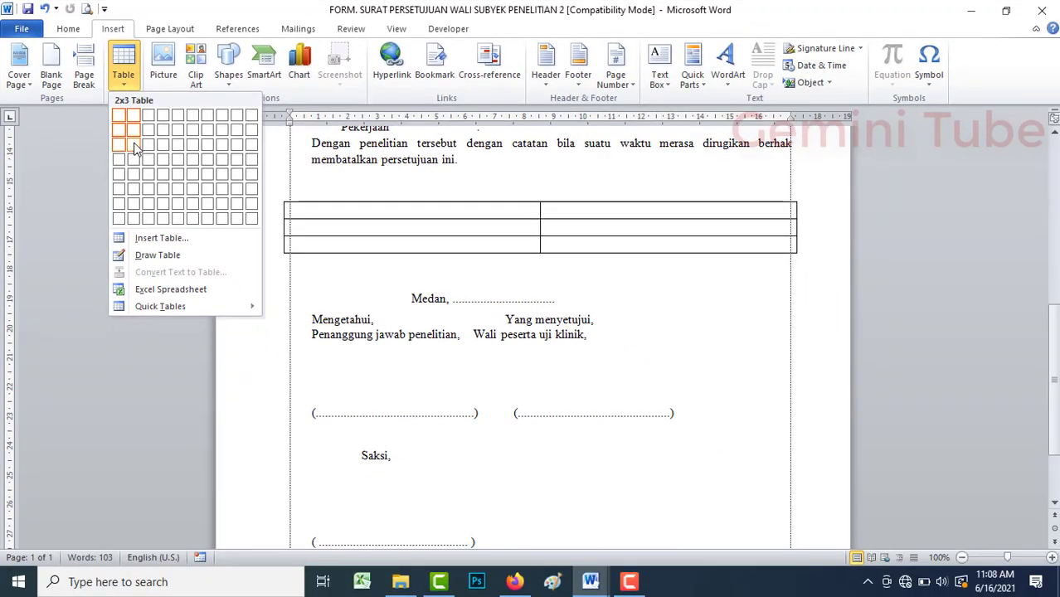
{"action": "left_click", "coordinate": [133, 145]}
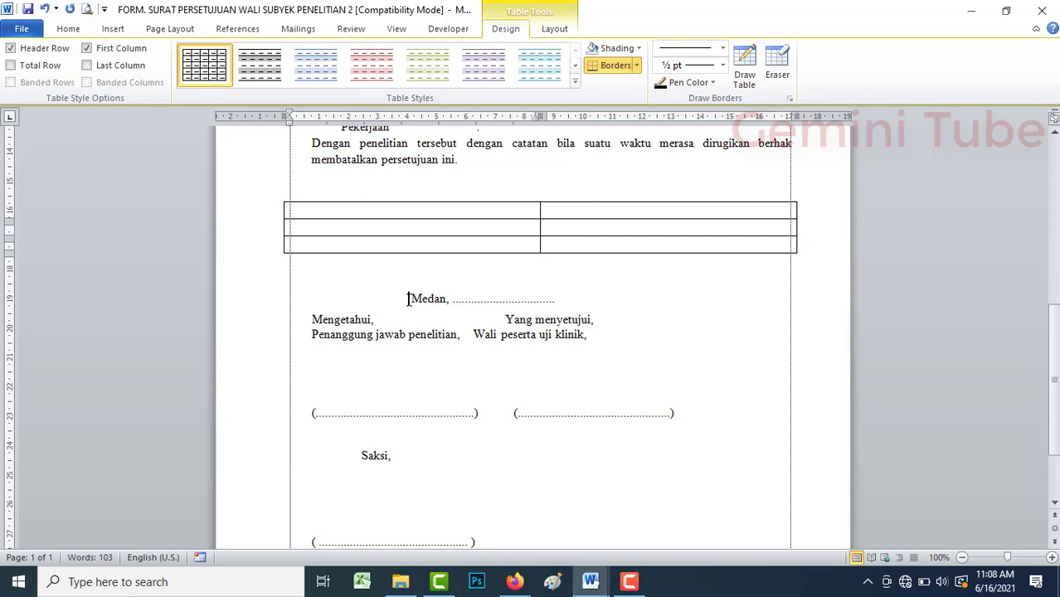
Copy the word "Medan" from the date line into the second column of the table's first row
{"action": "left_click_drag", "start_coordinate": [408, 299], "coordinate": [571, 304]}
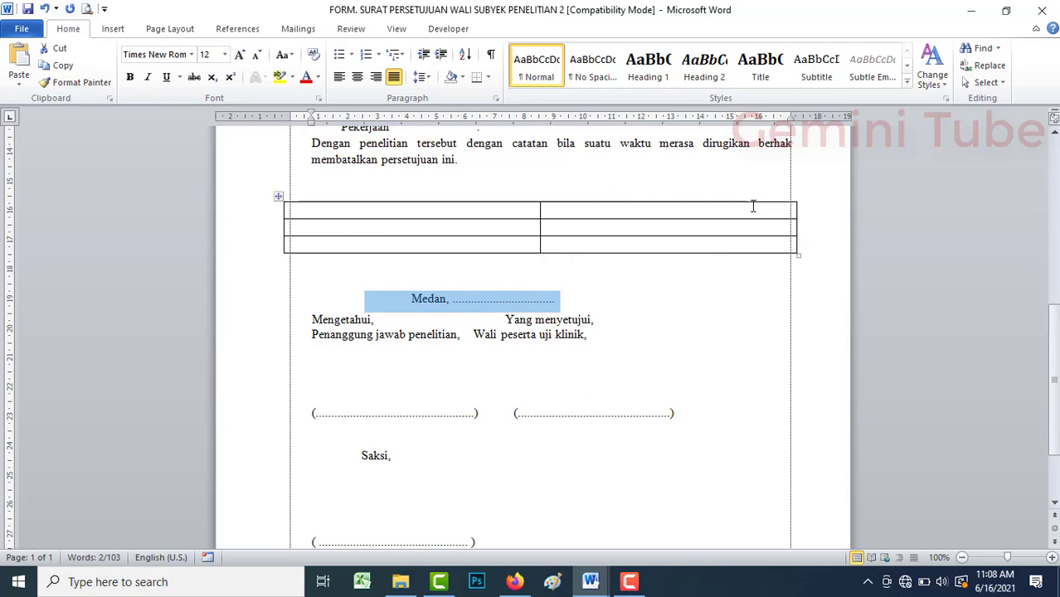
{"action": "left_click", "coordinate": [475, 301]}
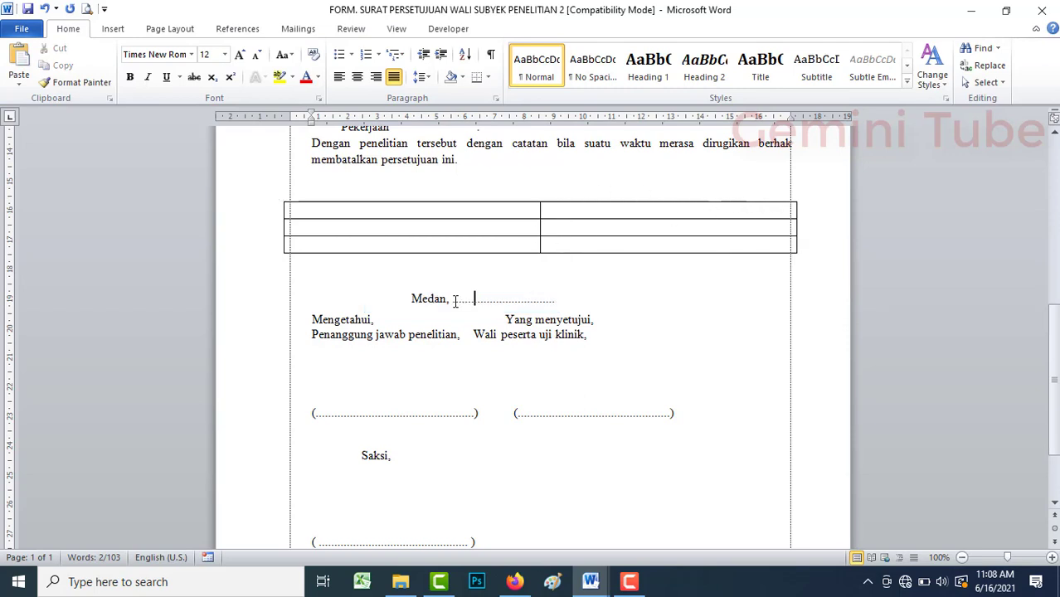
{"action": "double_click", "coordinate": [423, 299]}
{"action": "key", "text": "ctrl+c"}
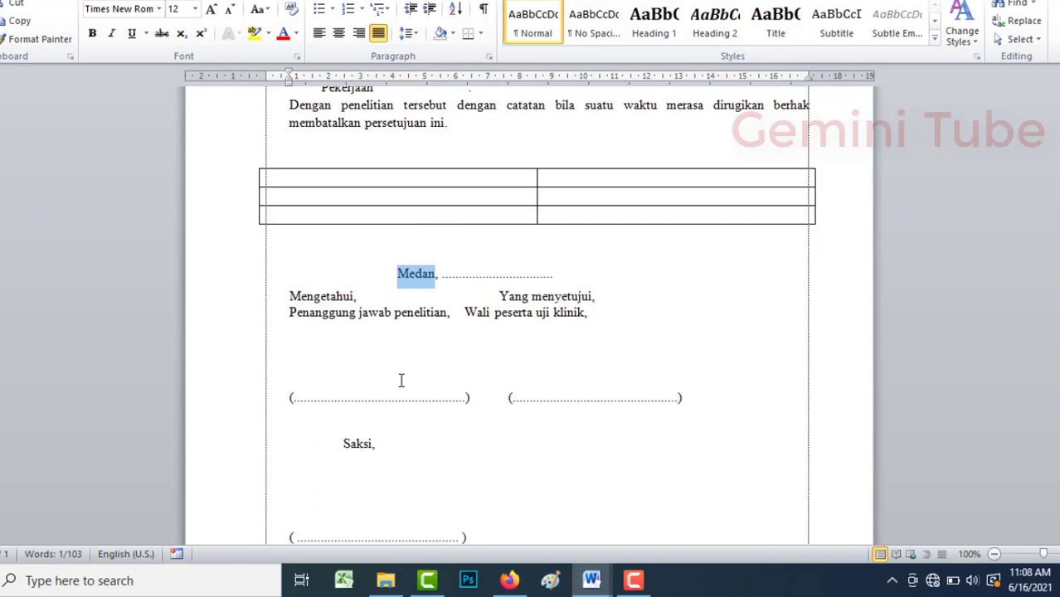
{"action": "left_click", "coordinate": [595, 178]}
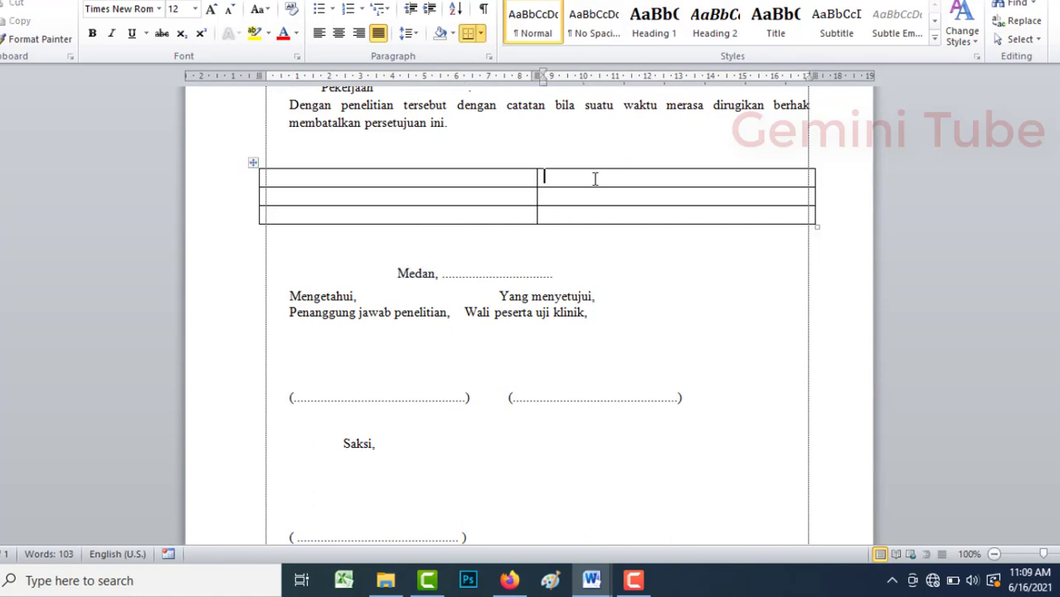
{"action": "key", "text": "ctrl+v"}
{"action": "left_click", "coordinate": [423, 278]}
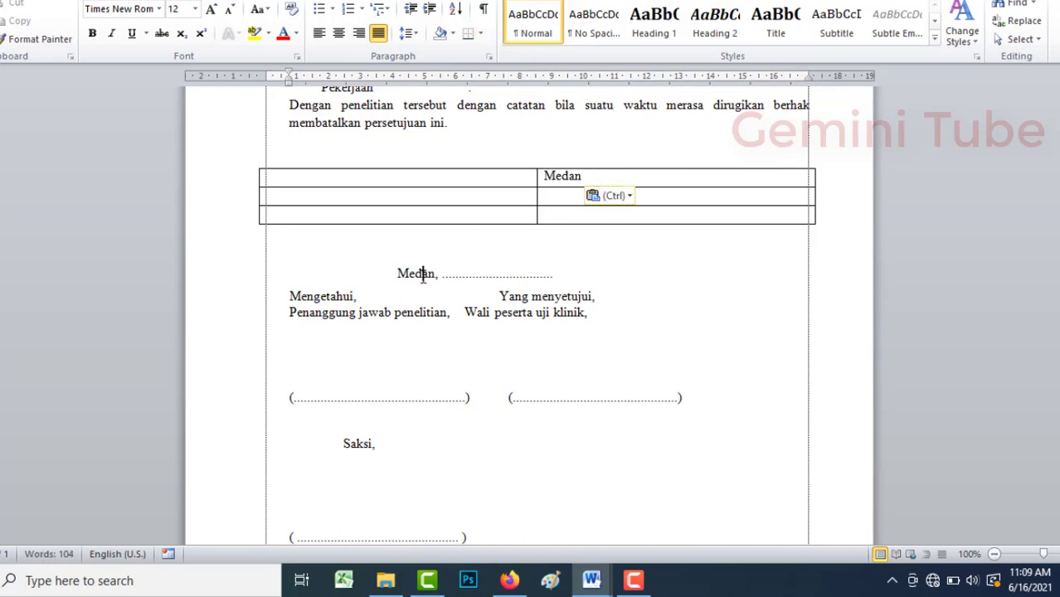
{"action": "double_click", "coordinate": [423, 278]}
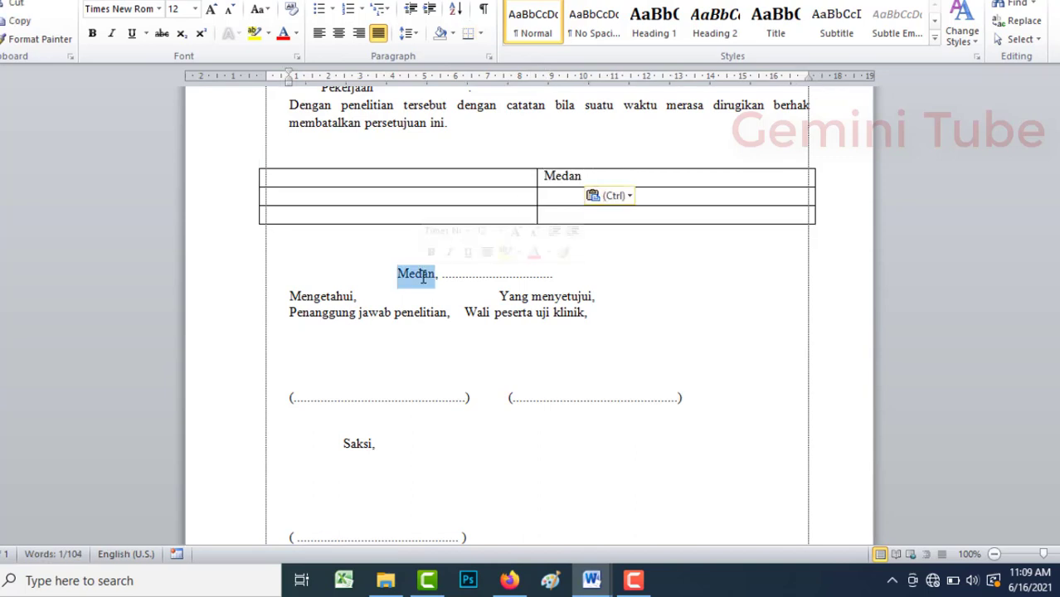
{"action": "right_click", "coordinate": [424, 278]}
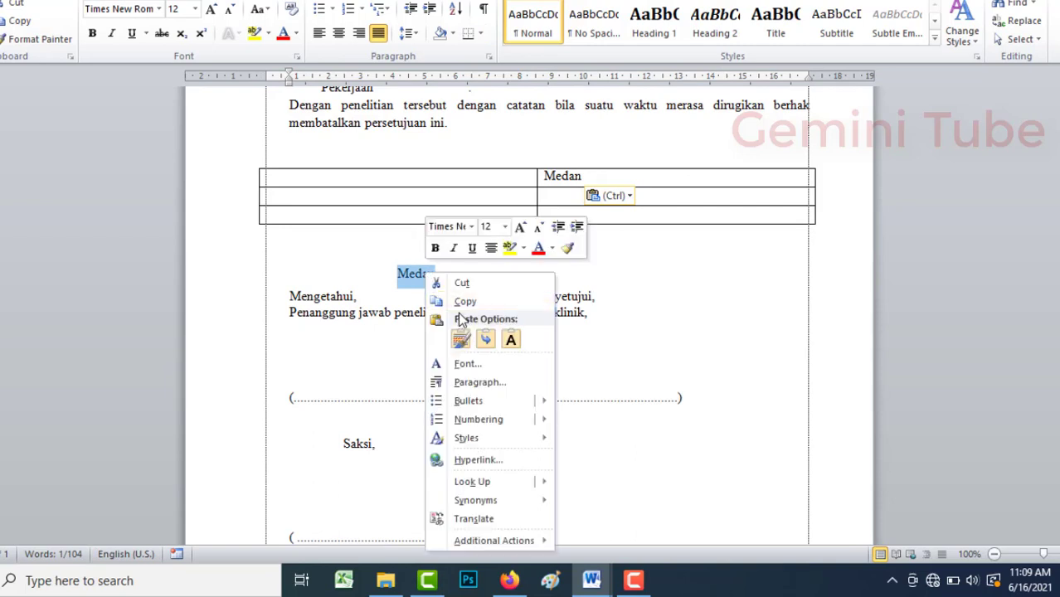
{"action": "left_click", "coordinate": [676, 289]}
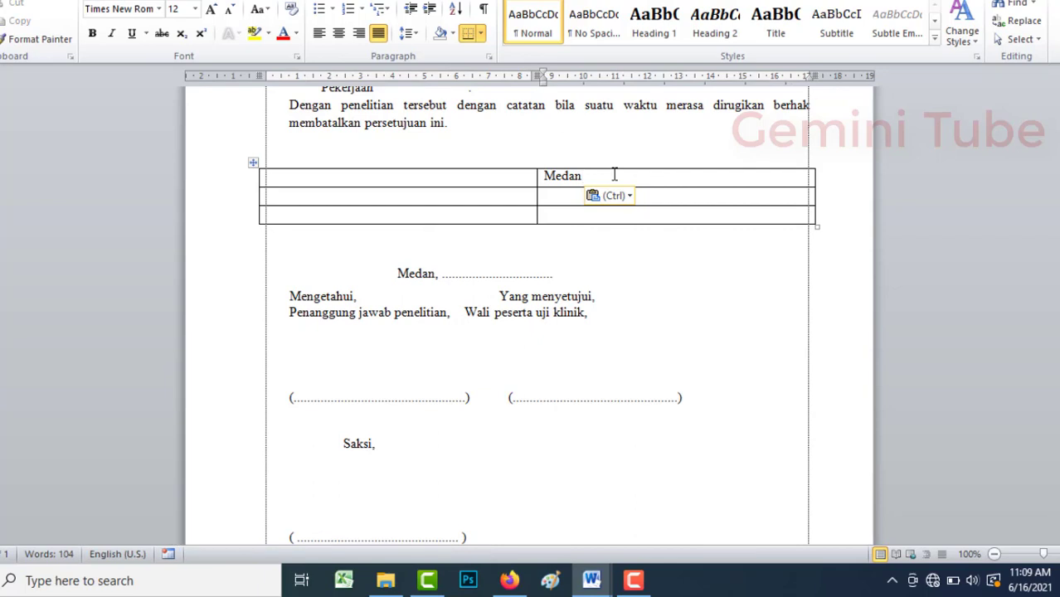
Add a comma after "Medan" in the table, and copy "Mengetahui" into the second row's first cell, followed by a comma
{"action": "type", "text": ","}
{"action": "left_click", "coordinate": [292, 195]}
{"action": "double_click", "coordinate": [300, 297]}
{"action": "key", "text": "ctrl+c"}
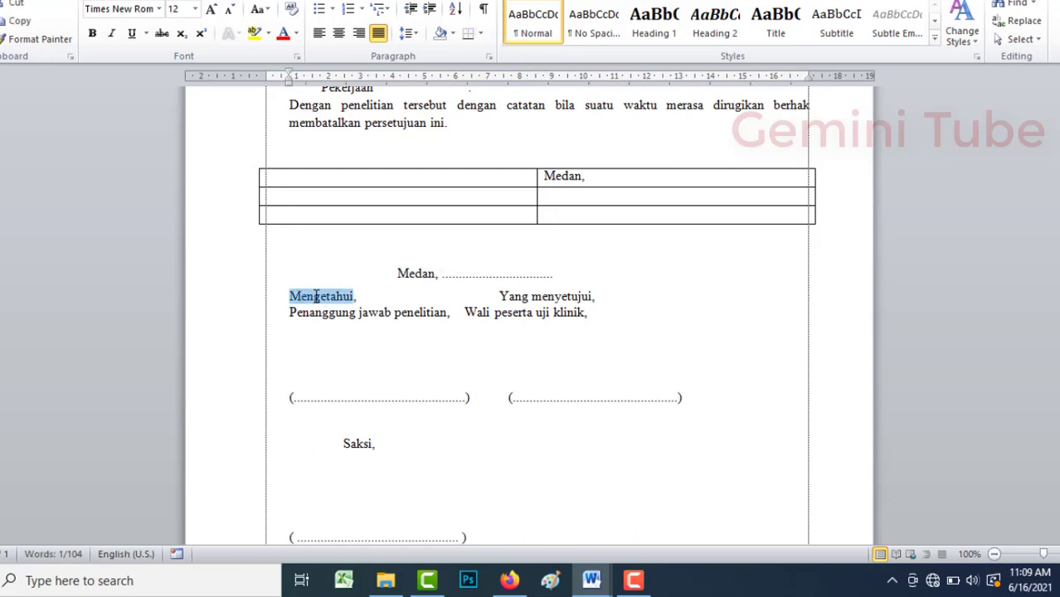
{"action": "left_click", "coordinate": [326, 197]}
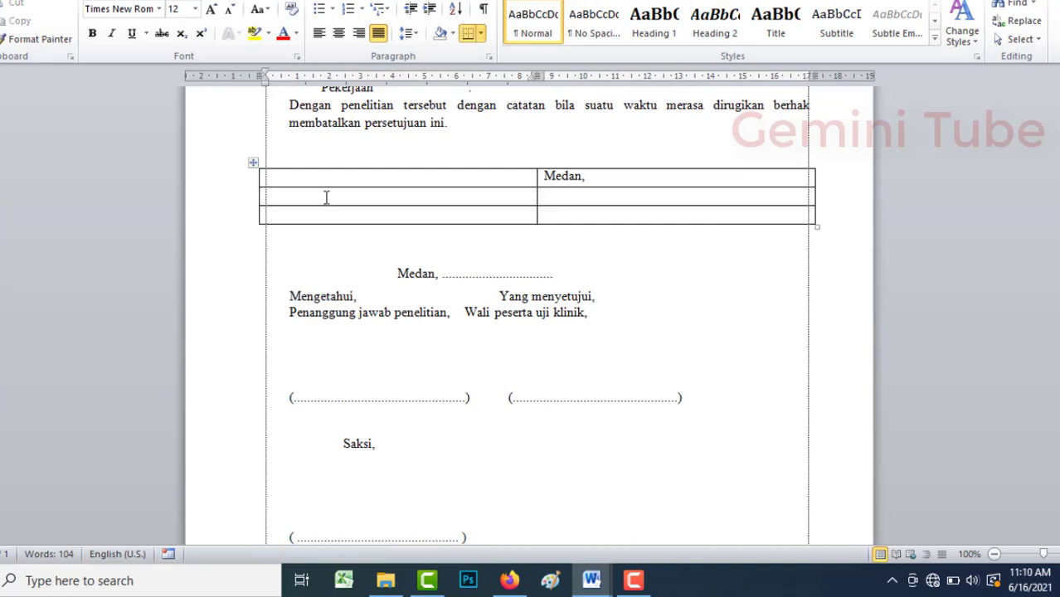
{"action": "key", "text": "ctrl+v"}
{"action": "type", "text": ","}
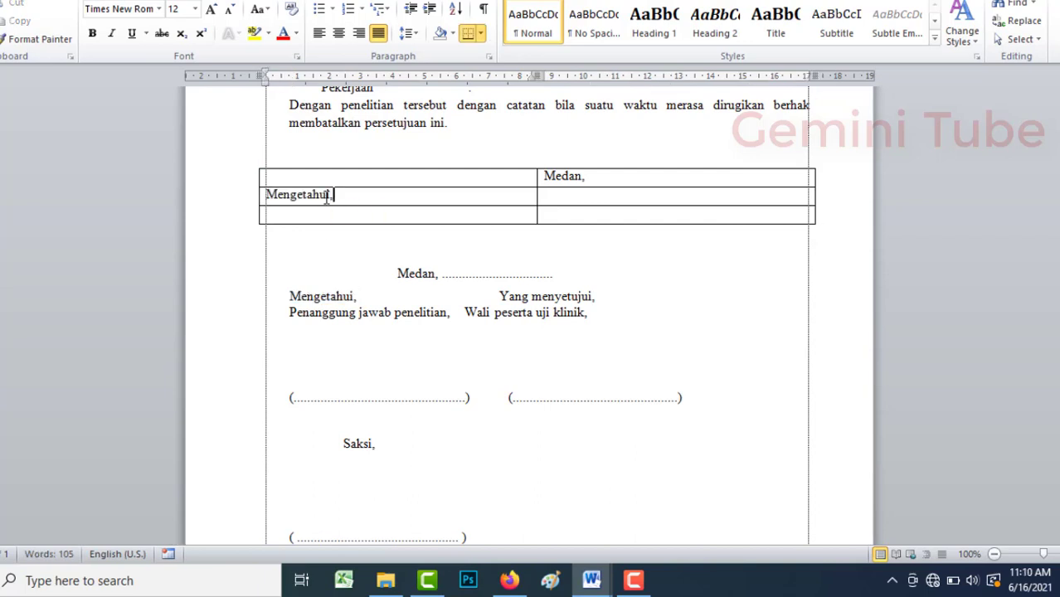
Copy "Penanggung jawab penelitian" from the signature block onto a new line below "Mengetahui," in the table cell
{"action": "left_click", "coordinate": [289, 316]}
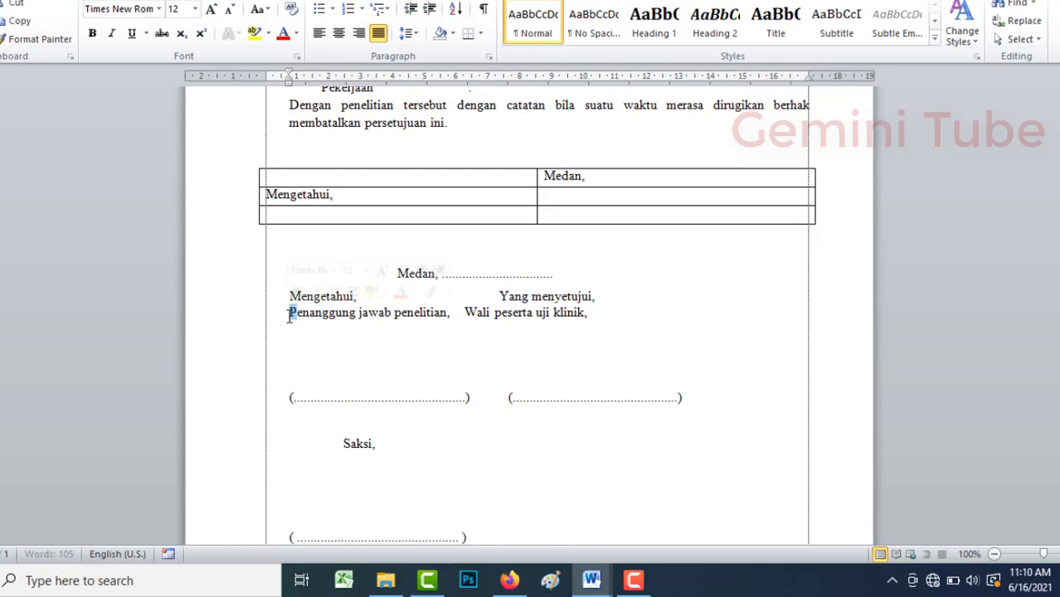
{"action": "left_click_drag", "start_coordinate": [287, 316], "coordinate": [433, 324]}
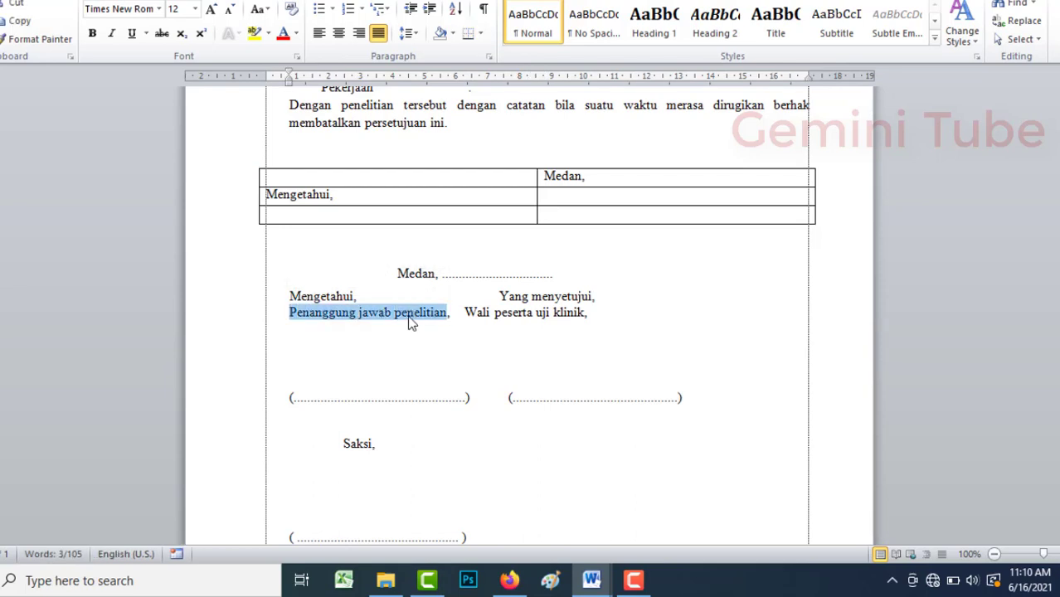
{"action": "right_click", "coordinate": [409, 323]}
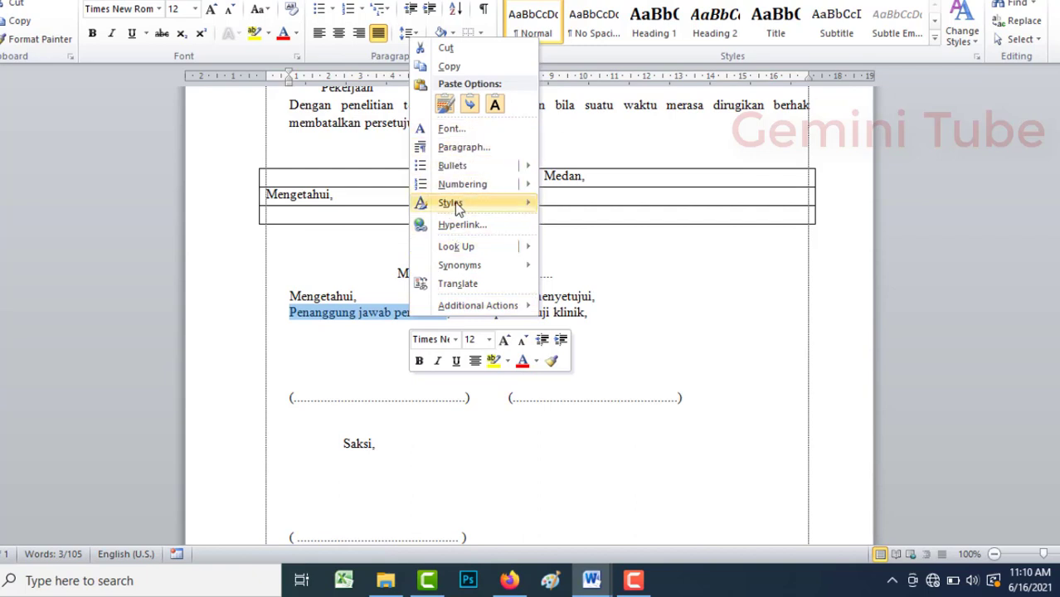
{"action": "left_click", "coordinate": [454, 72]}
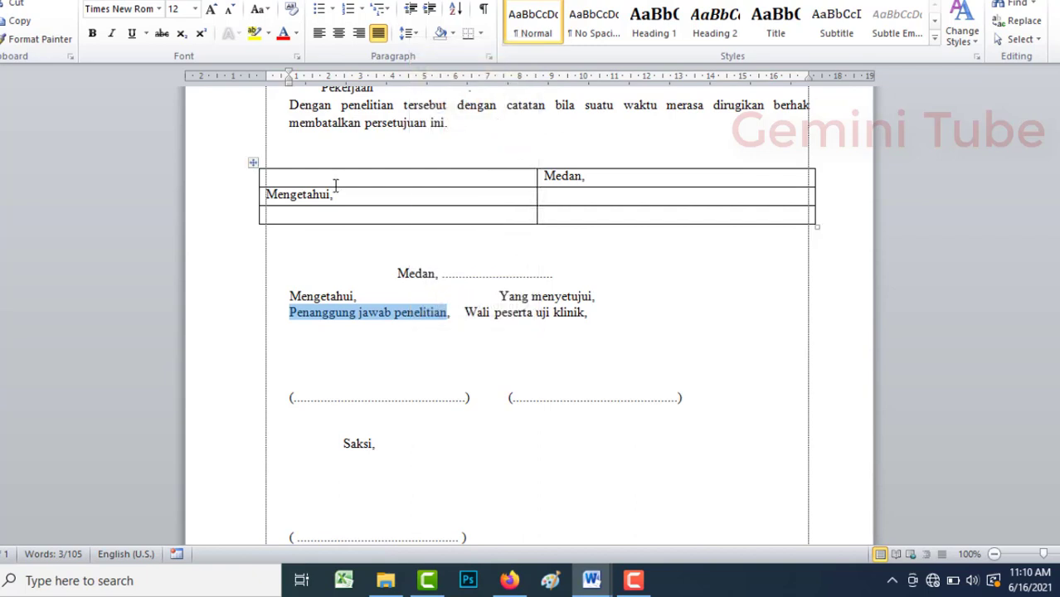
{"action": "left_click", "coordinate": [362, 195]}
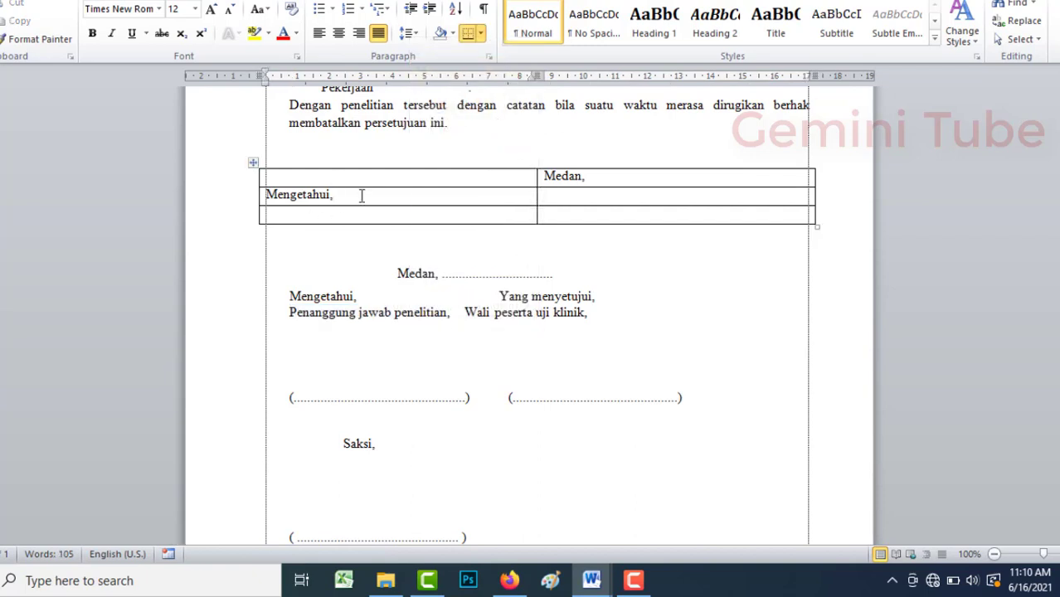
{"action": "key", "text": "Return"}
{"action": "key", "text": "ctrl+v"}
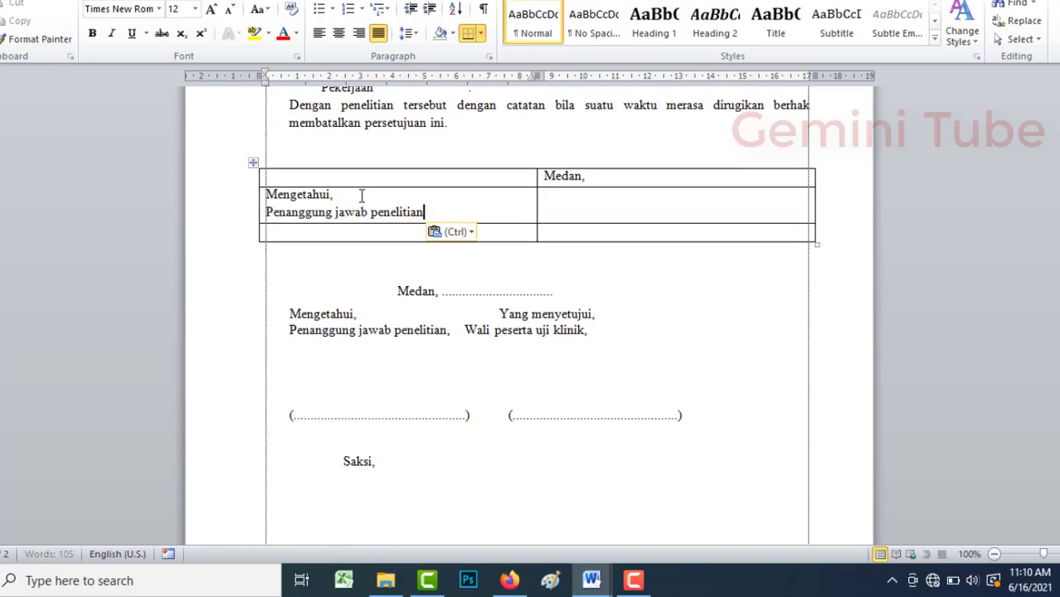
Add a comma after "Penanggung jawab penelitian" in the table and place empty parentheses three lines below it
{"action": "type", "text": ","}
{"action": "key", "text": "Return"}
{"action": "key", "text": "Return"}
{"action": "key", "text": "Return"}
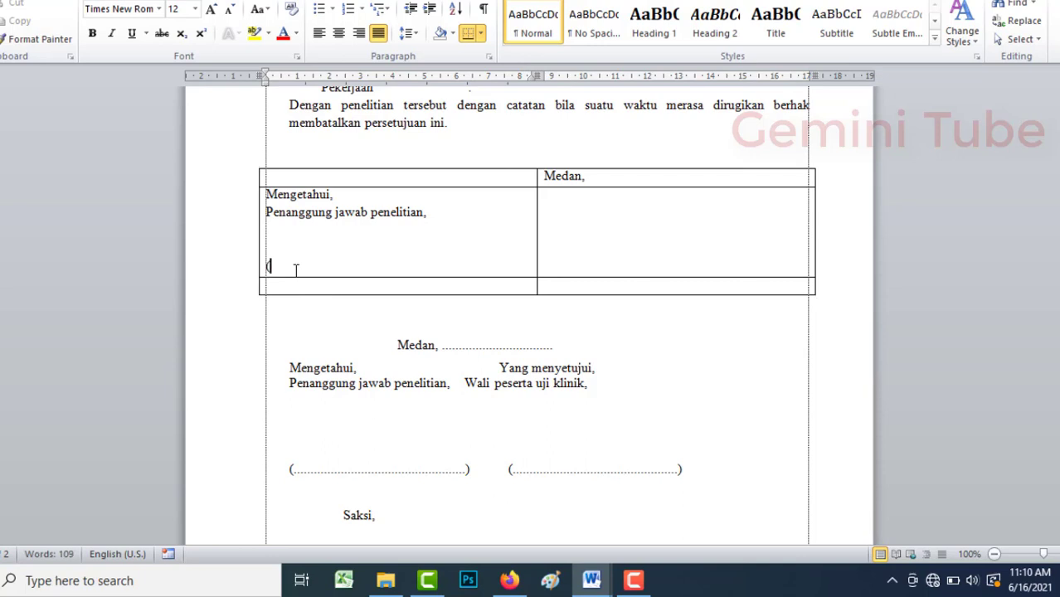
{"action": "type", "text": "0"}
Copy "Yang menyetujui" from the old signature block into the second row's second cell, followed by a comma
{"action": "left_click_drag", "start_coordinate": [500, 368], "coordinate": [572, 373]}
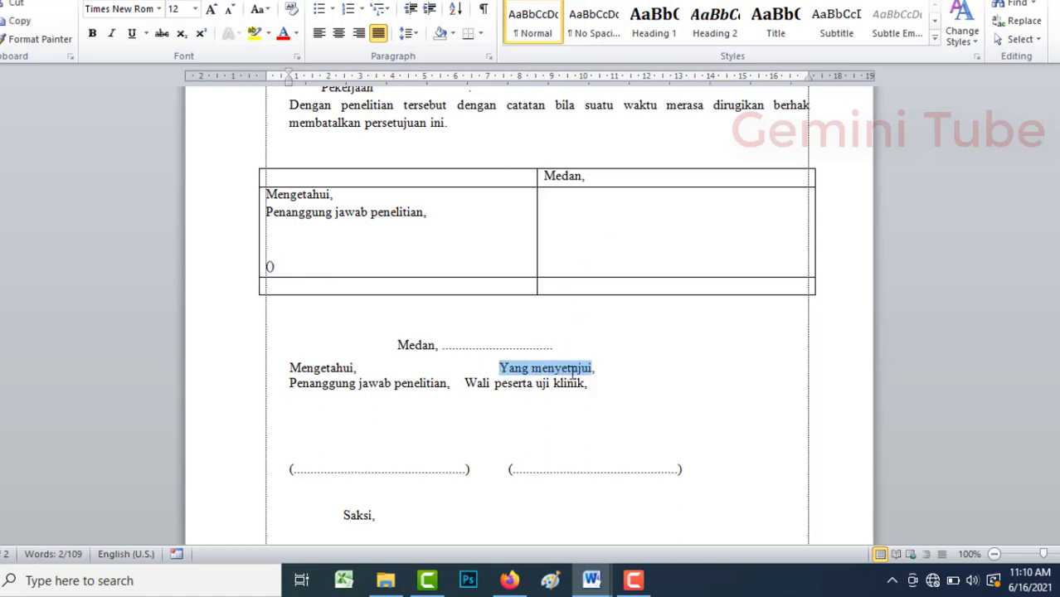
{"action": "left_click", "coordinate": [586, 193]}
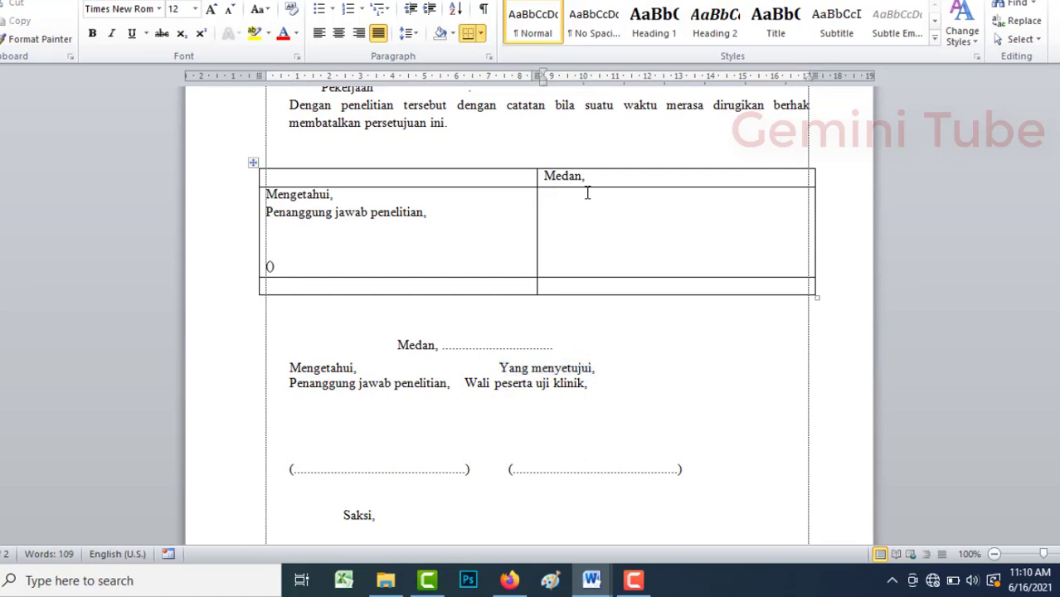
{"action": "key", "text": "ctrl+v"}
{"action": "type", "text": ","}
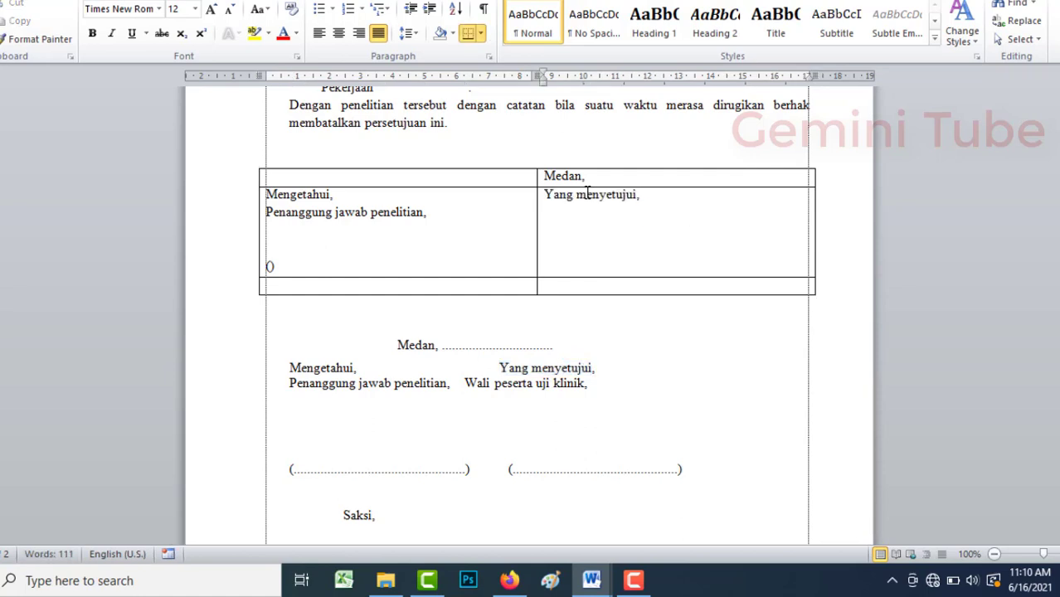
Copy "Wali peserta uji klinik" onto a new line below "Yang menyetujui," add a comma, and place empty parentheses three lines below
{"action": "key", "text": "Return"}
{"action": "left_click_drag", "start_coordinate": [465, 384], "coordinate": [546, 393]}
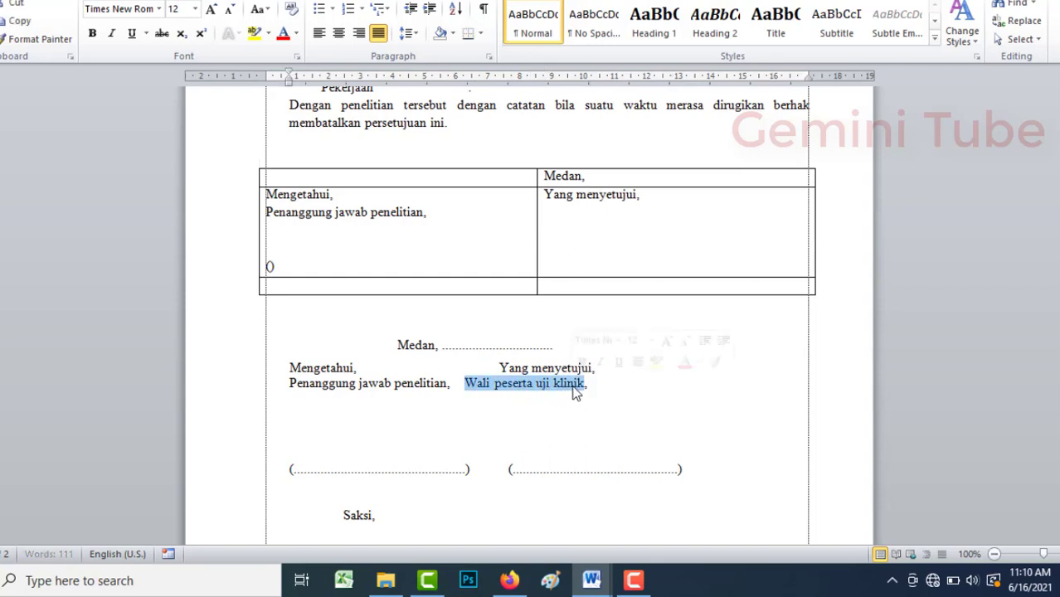
{"action": "left_click", "coordinate": [655, 213]}
{"action": "key", "text": "ctrl+v"}
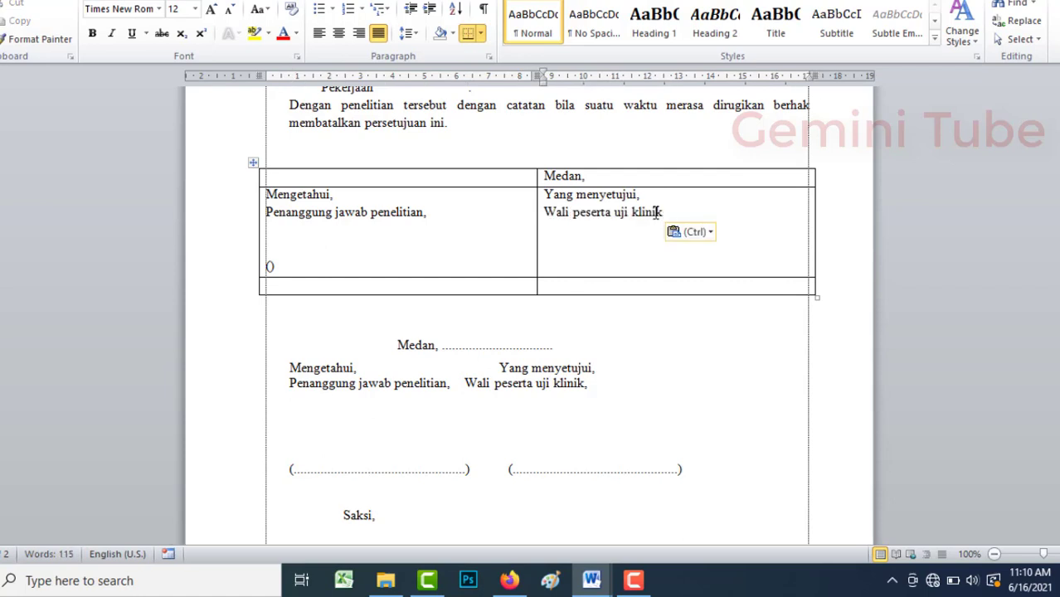
{"action": "type", "text": ","}
{"action": "key", "text": "Return"}
{"action": "type", "text": "()"}
Add one more blank line above the parentheses in both cells of the table's second row
{"action": "left_click", "coordinate": [271, 249]}
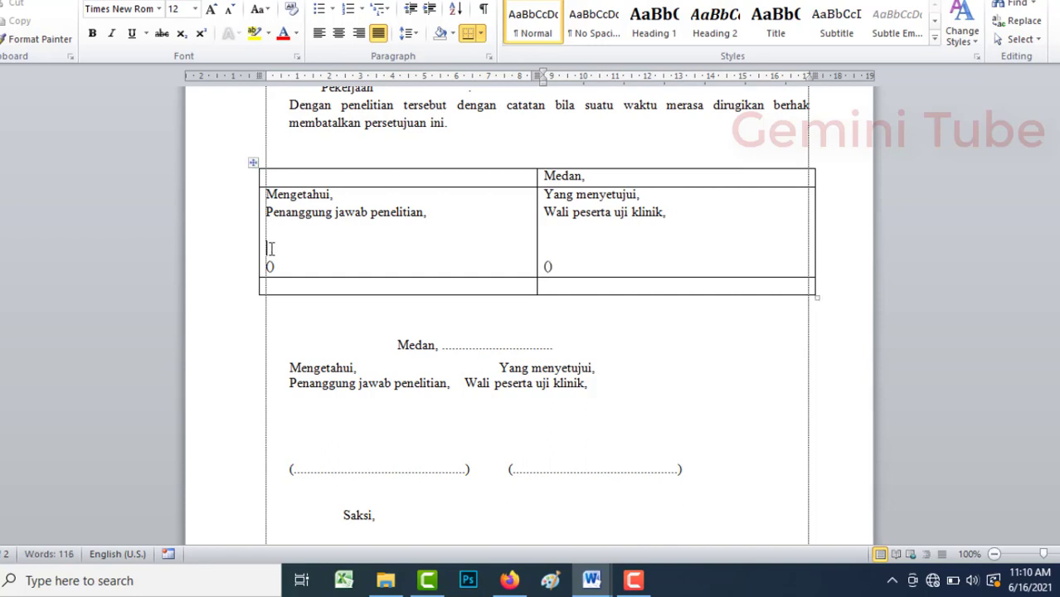
{"action": "key", "text": "Return"}
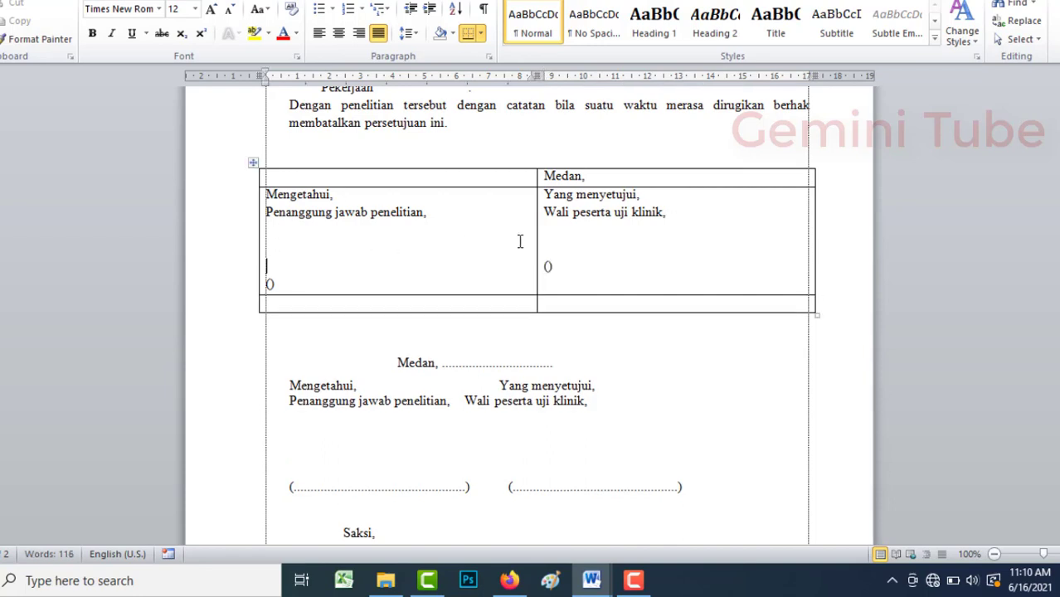
{"action": "left_click", "coordinate": [545, 244]}
{"action": "key", "text": "Return"}
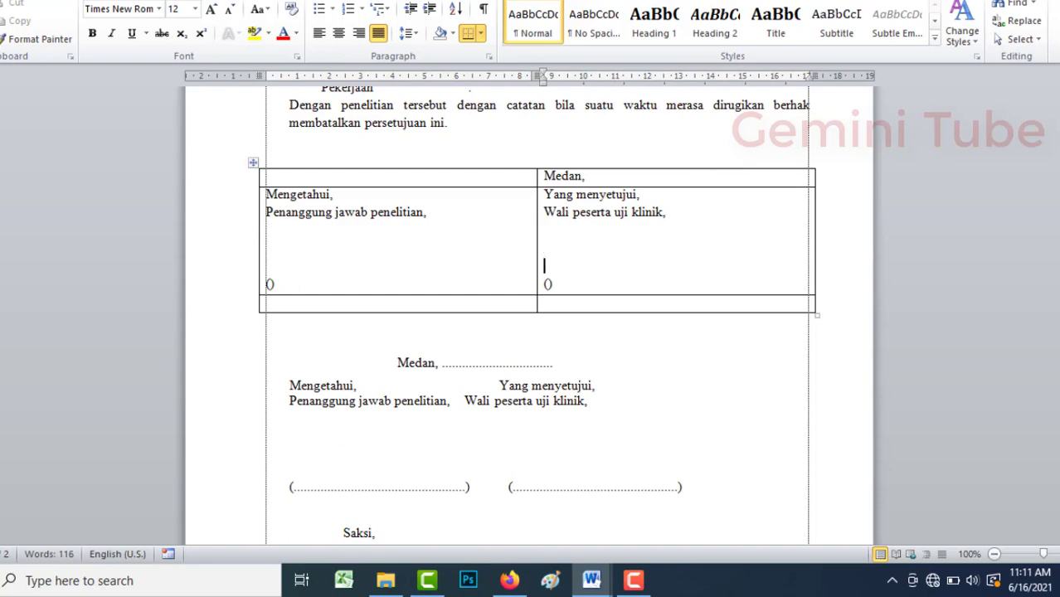
Copy "Saksi" from below the old signature block into the third row's first cell, followed by a comma
{"action": "scroll", "coordinate": [531, 316], "scroll_direction": "down", "scroll_amount": 4}
{"action": "scroll", "coordinate": [531, 315], "scroll_direction": "up", "scroll_amount": 2}
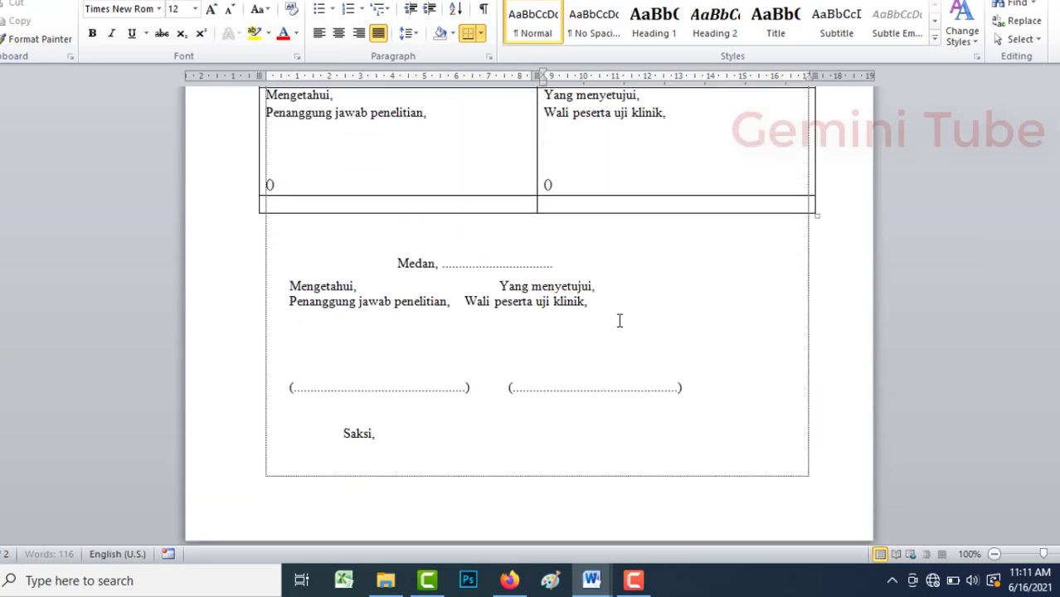
{"action": "left_click", "coordinate": [364, 434]}
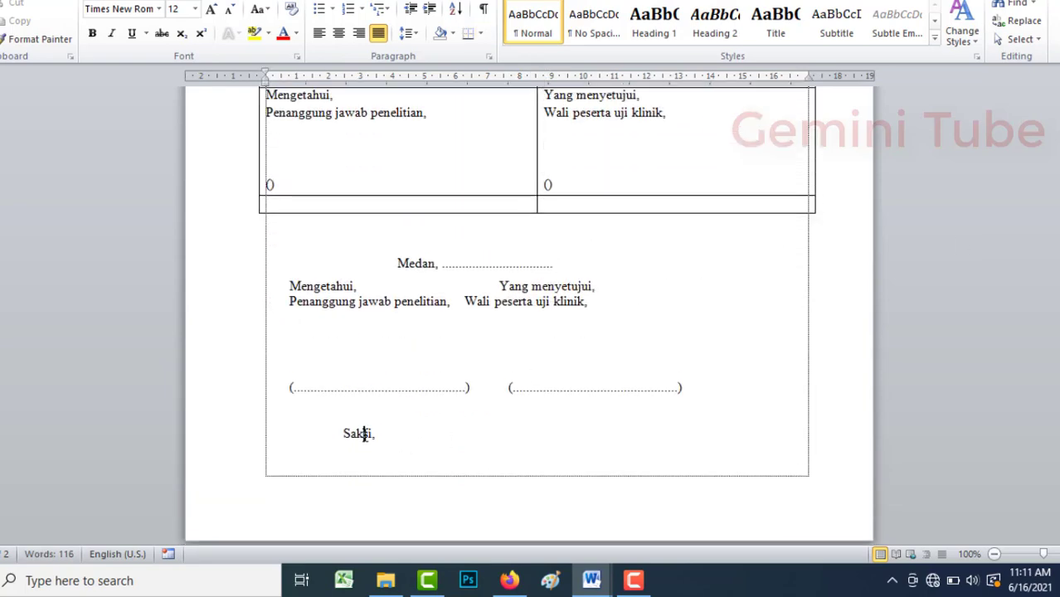
{"action": "double_click", "coordinate": [363, 434]}
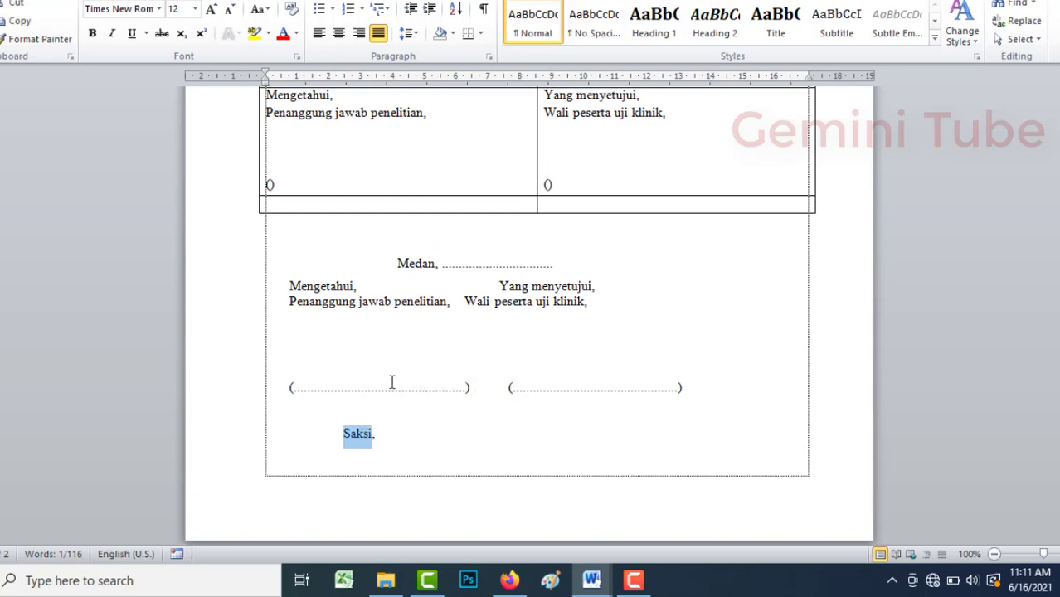
{"action": "left_click", "coordinate": [481, 206]}
{"action": "key", "text": "ctrl+v"}
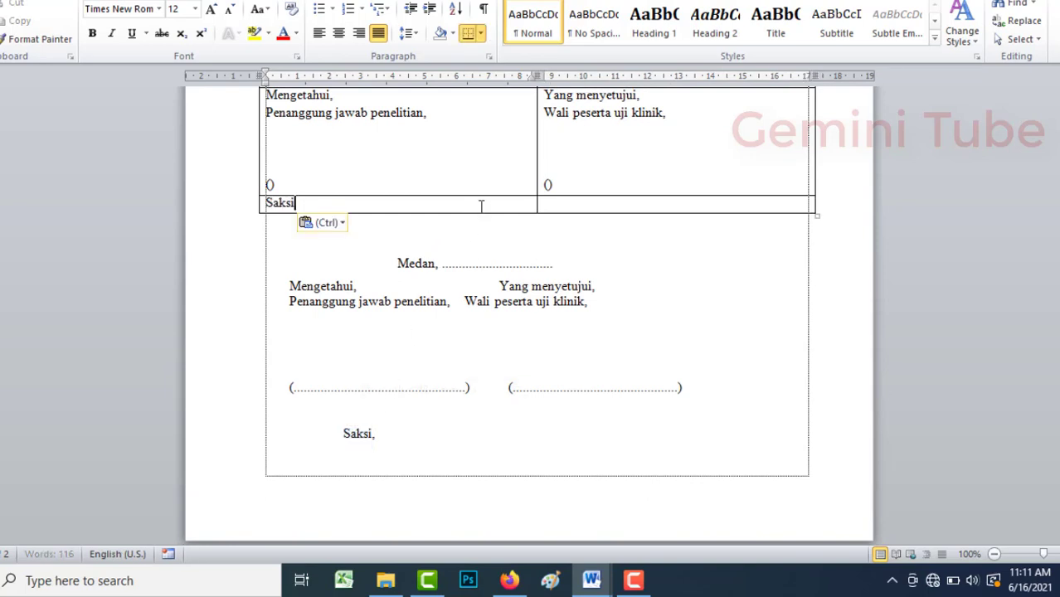
{"action": "type", "text": ","}
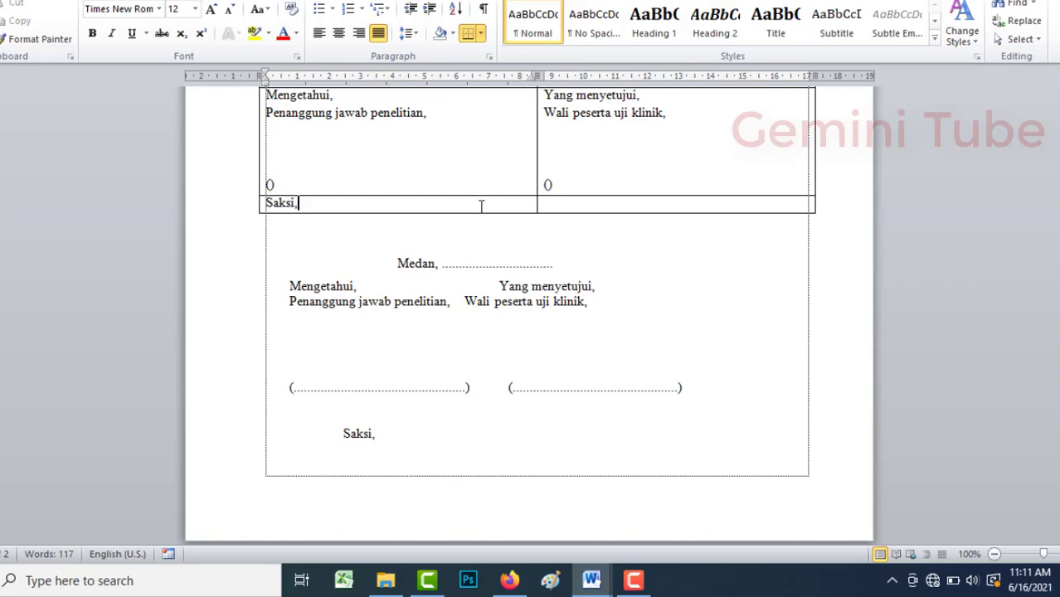
Place empty parentheses four lines below "Saksi," in the table's third row
{"action": "key", "text": "Return"}
{"action": "key", "text": "Return"}
{"action": "key", "text": "Return"}
{"action": "key", "text": "Return"}
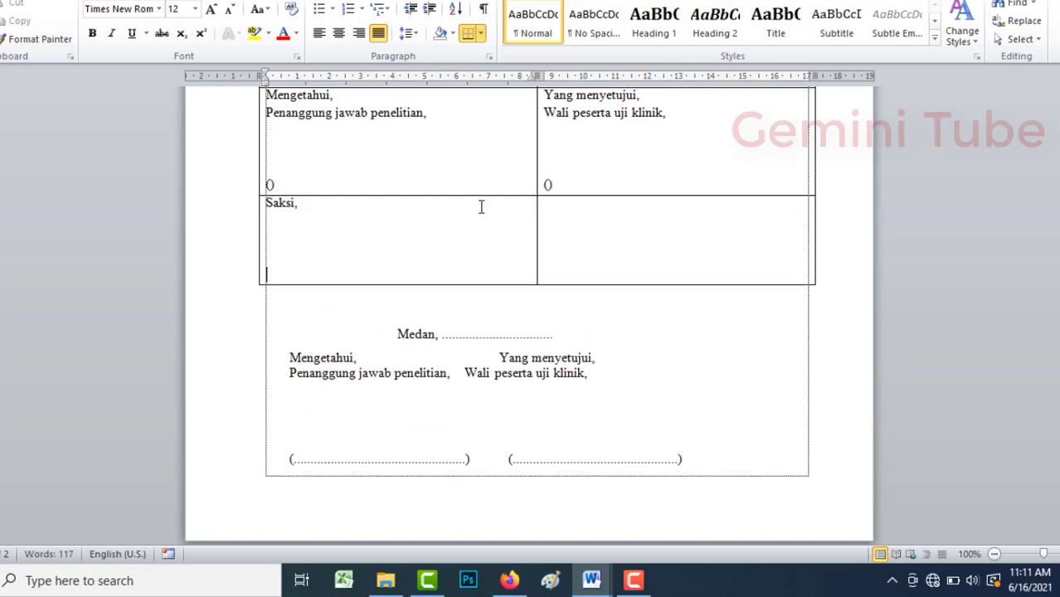
{"action": "type", "text": "0"}
Delete the old signature block below the table, from the Medan date line through the dotted parentheses under "Saksi,"
{"action": "left_click", "coordinate": [402, 311]}
{"action": "key", "text": "shift+Down"}
{"action": "key", "text": "shift+Down"}
{"action": "key", "text": "shift+Down"}
{"action": "key", "text": "shift+Down"}
{"action": "key", "text": "shift+Down"}
{"action": "key", "text": "shift+Down"}
{"action": "key", "text": "shift+Down"}
{"action": "key", "text": "shift+Down"}
{"action": "key", "text": "shift+Down"}
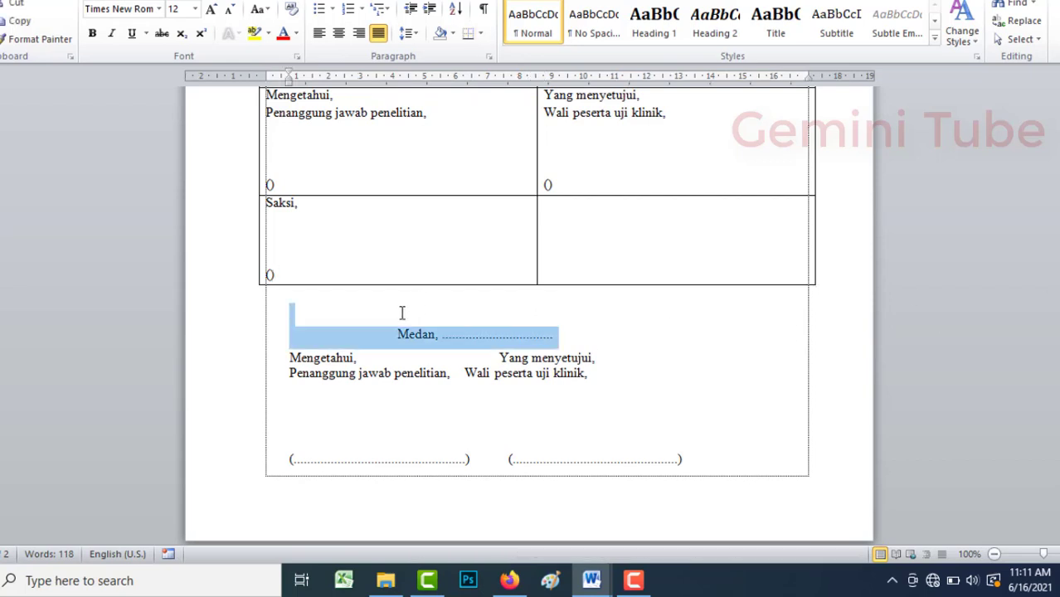
{"action": "key", "text": "shift+Down"}
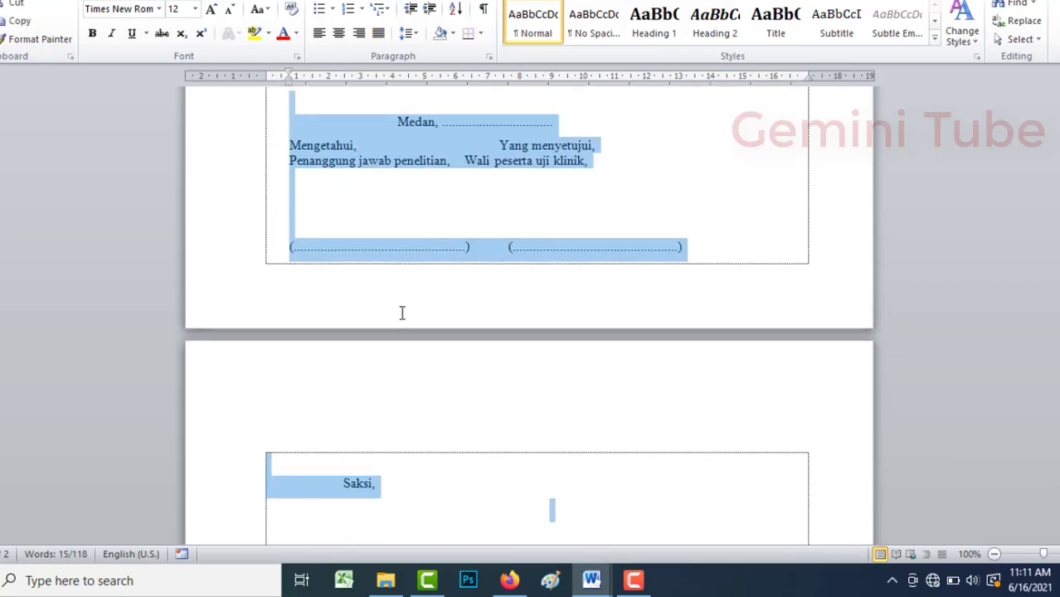
{"action": "key", "text": "Delete"}
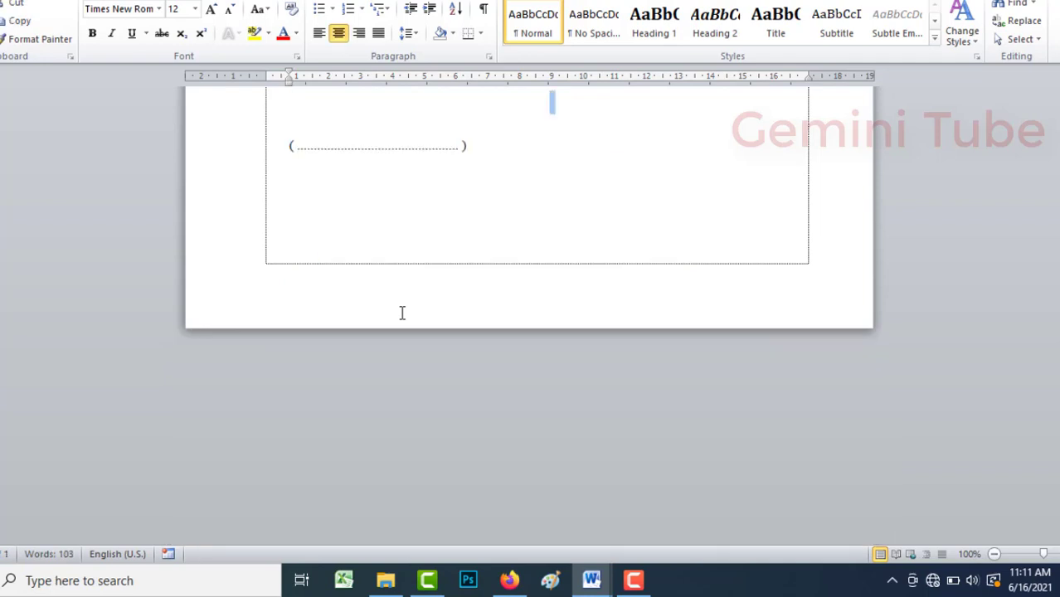
{"action": "key", "text": "shift+Down"}
{"action": "key", "text": "shift+Down"}
{"action": "key", "text": "Delete"}
{"action": "key", "text": "Delete"}
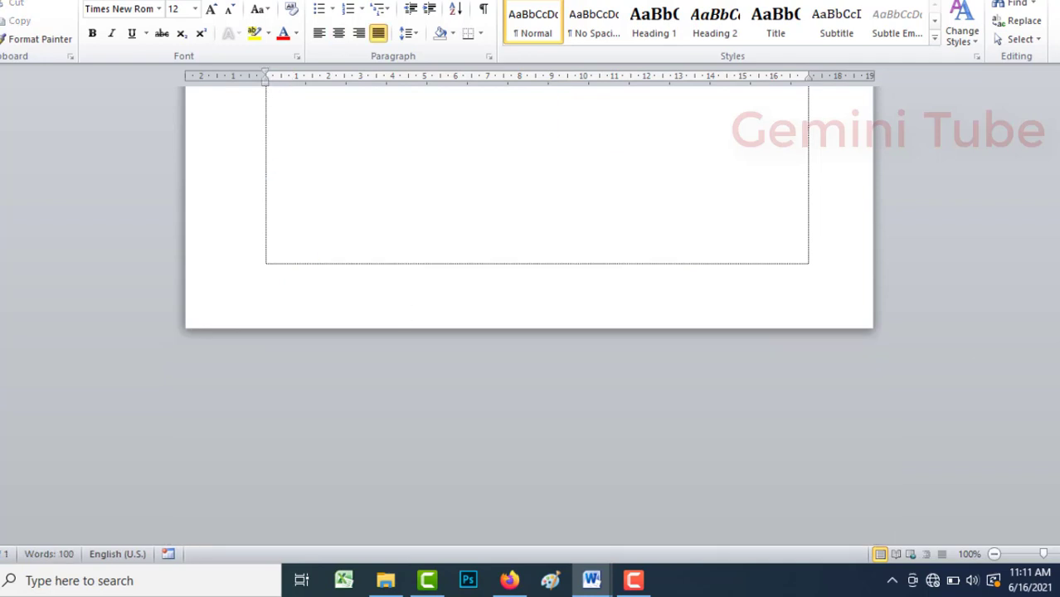
Merge the two cells of the table's third row and center the merged cell's text
{"action": "scroll", "coordinate": [537, 316], "scroll_direction": "up", "scroll_amount": 8}
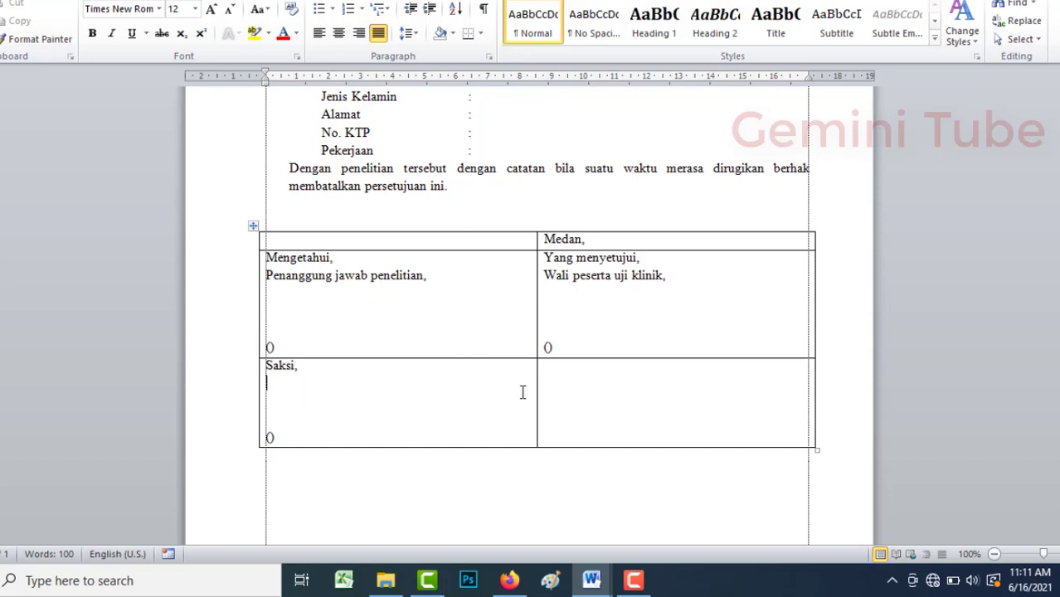
{"action": "left_click_drag", "start_coordinate": [522, 392], "coordinate": [615, 388]}
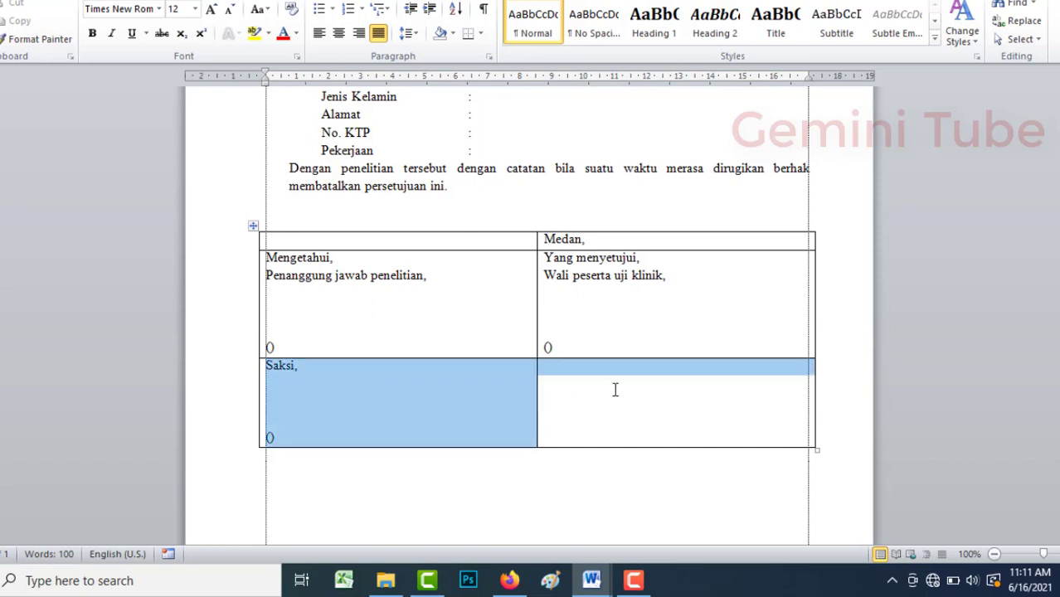
{"action": "right_click", "coordinate": [477, 405]}
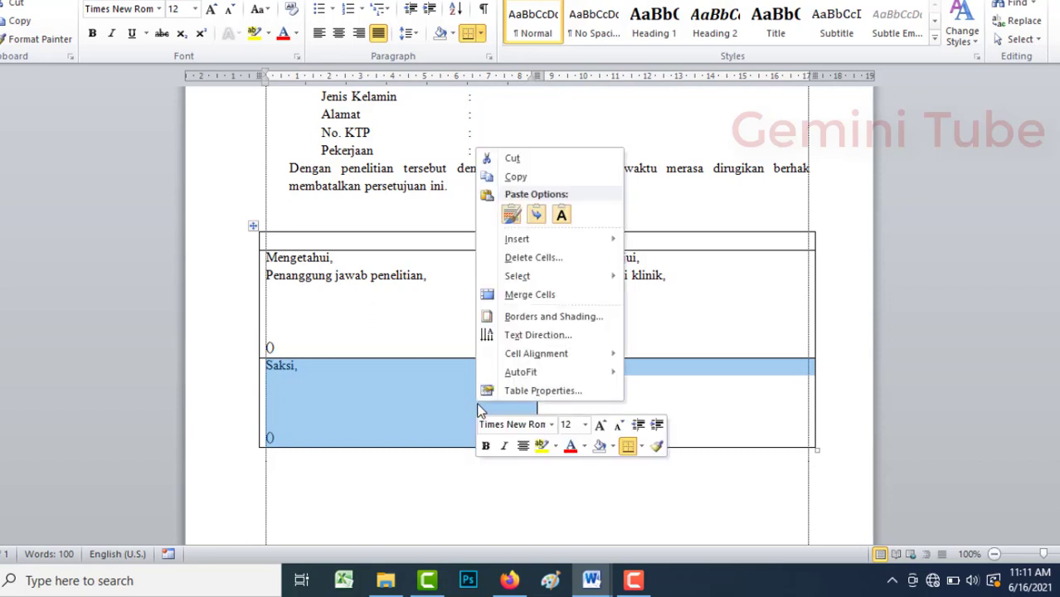
{"action": "left_click", "coordinate": [546, 297]}
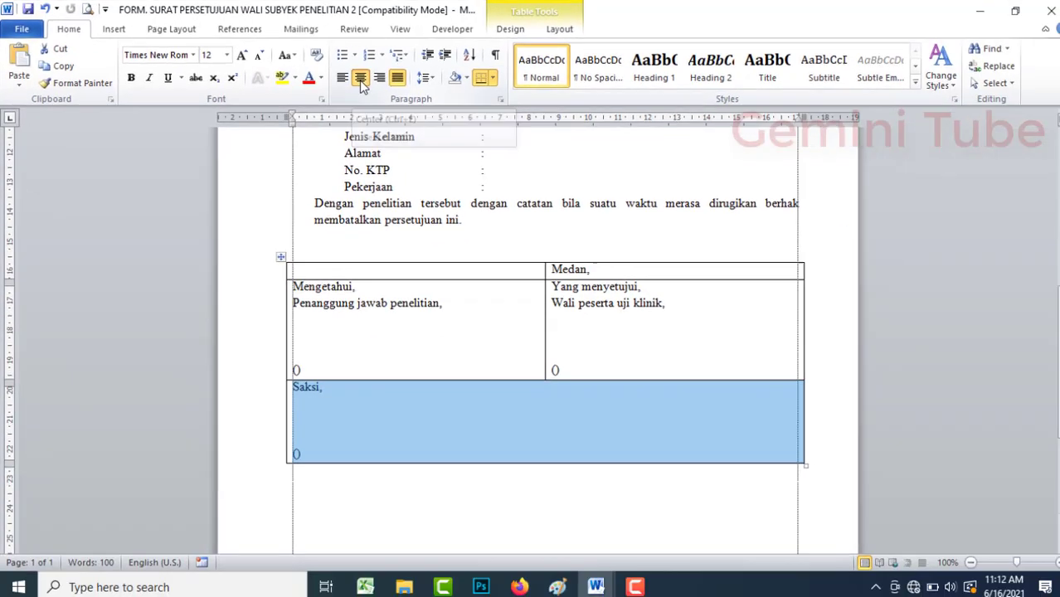
{"action": "left_click", "coordinate": [449, 98]}
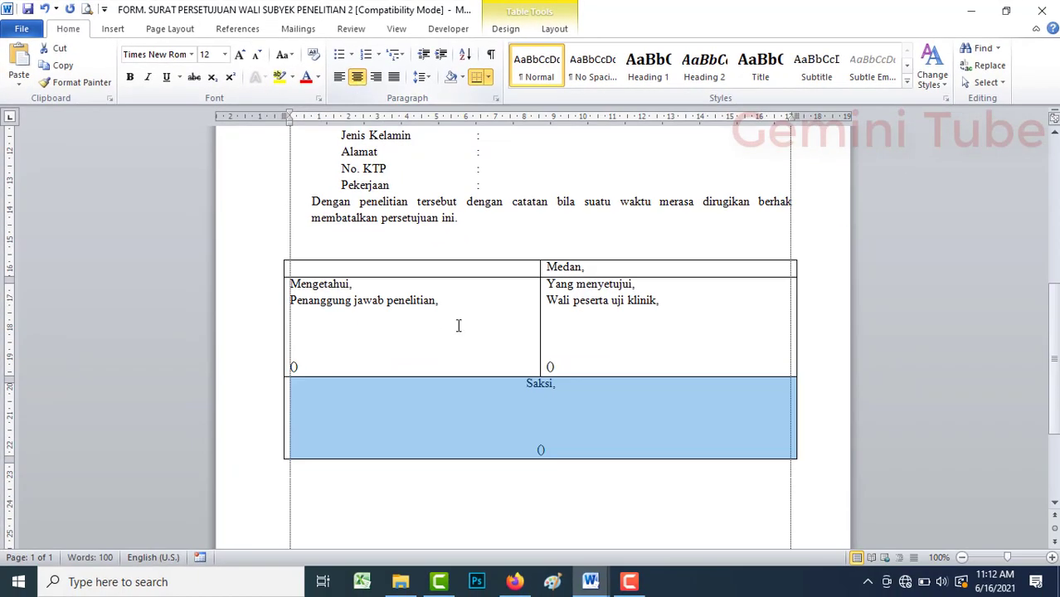
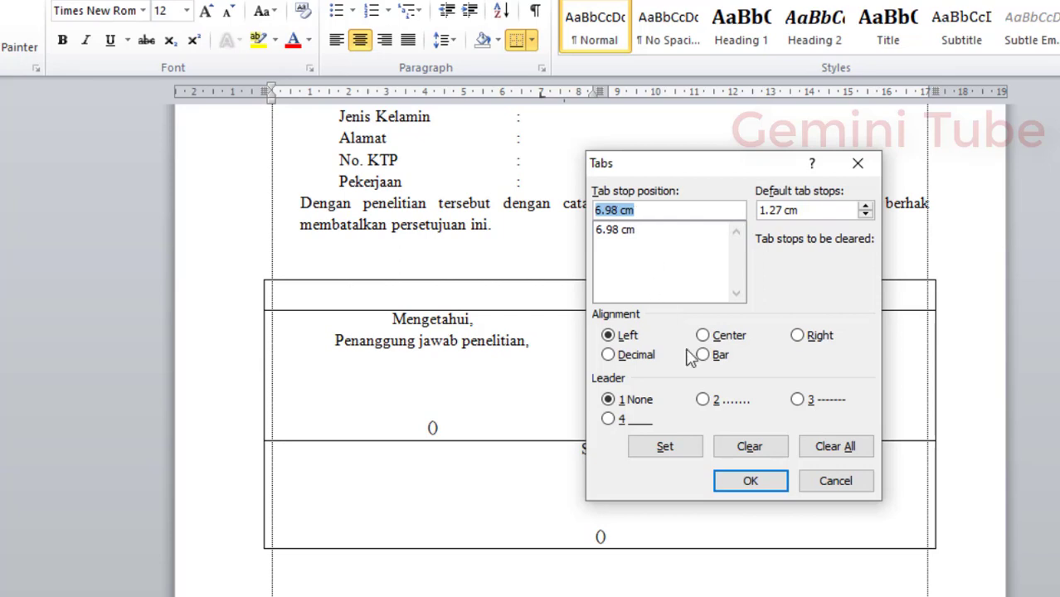
Replace the tab stop for the parentheses under "Penanggung jawab penelitian," with a 7 cm dotted-leader stop, and fill the parentheses with the dotted line
{"action": "type", "text": "7"}
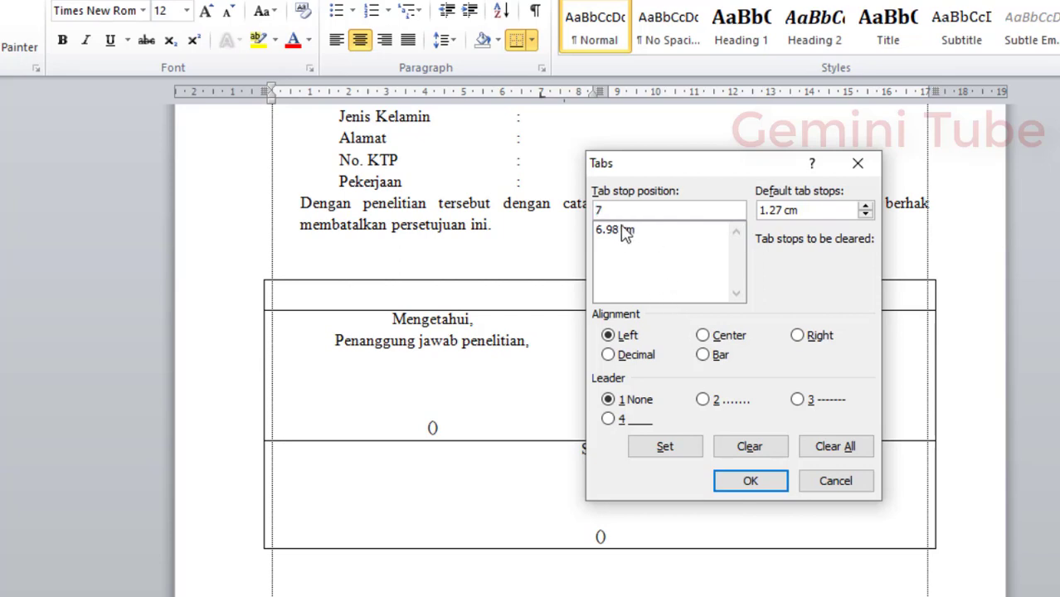
{"action": "key", "text": "BackSpace"}
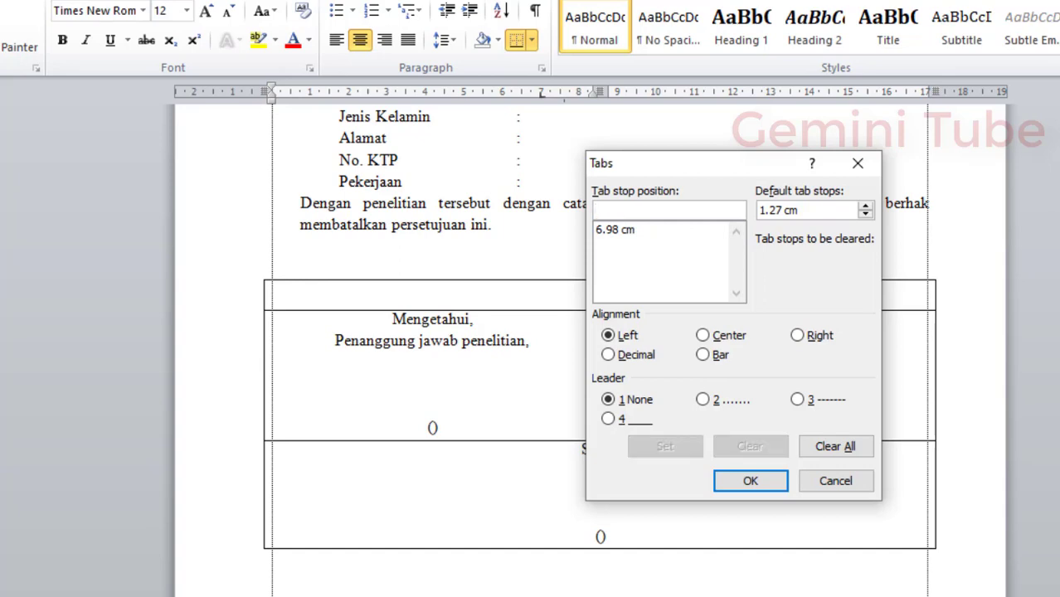
{"action": "left_click", "coordinate": [616, 232]}
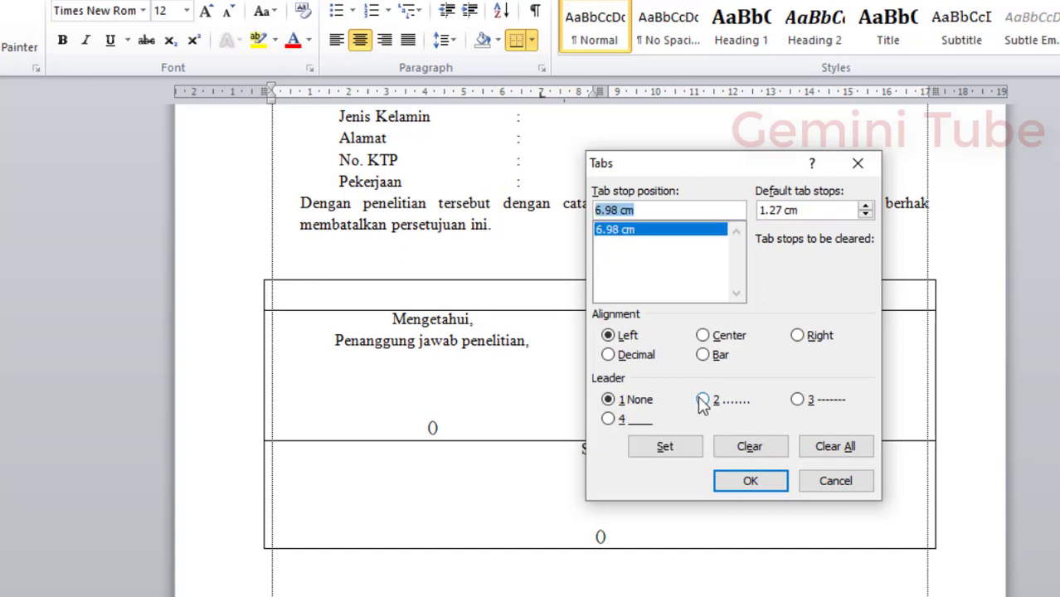
{"action": "left_click", "coordinate": [750, 449]}
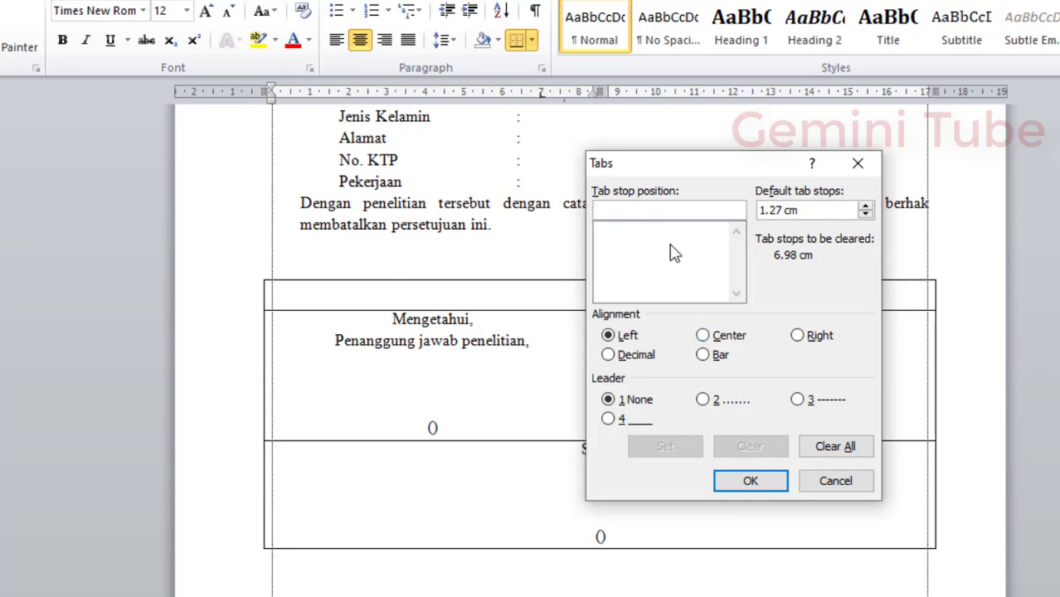
{"action": "type", "text": "7 cm"}
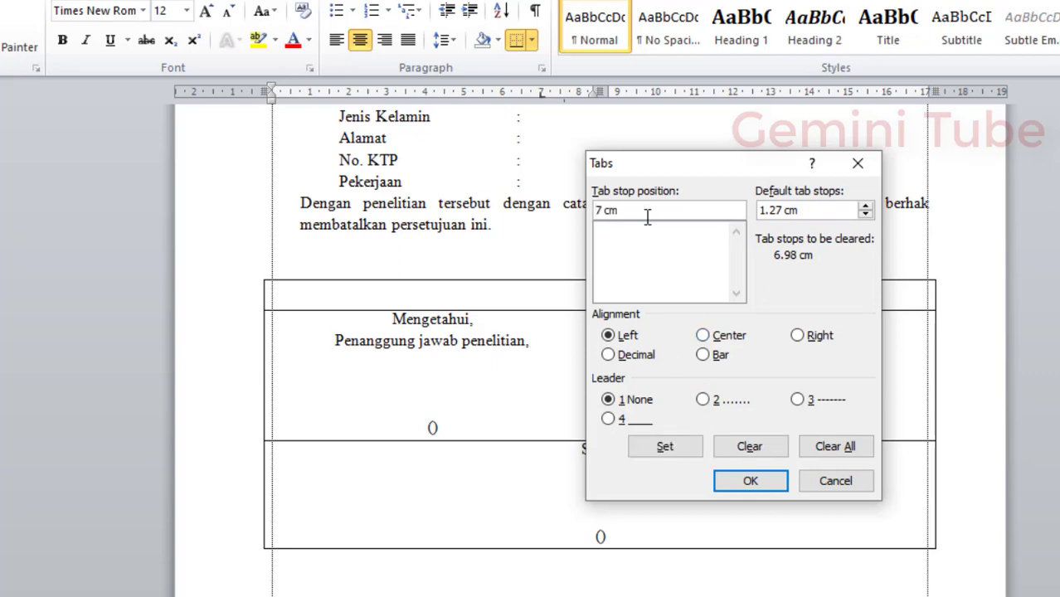
{"action": "left_click", "coordinate": [704, 405]}
{"action": "left_click", "coordinate": [676, 449]}
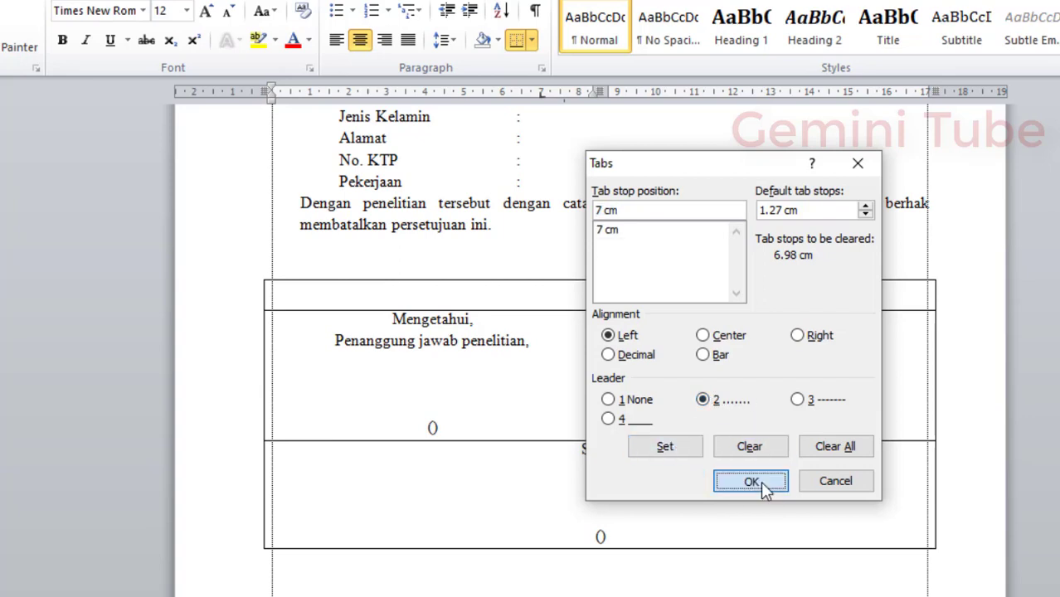
{"action": "left_click", "coordinate": [761, 486]}
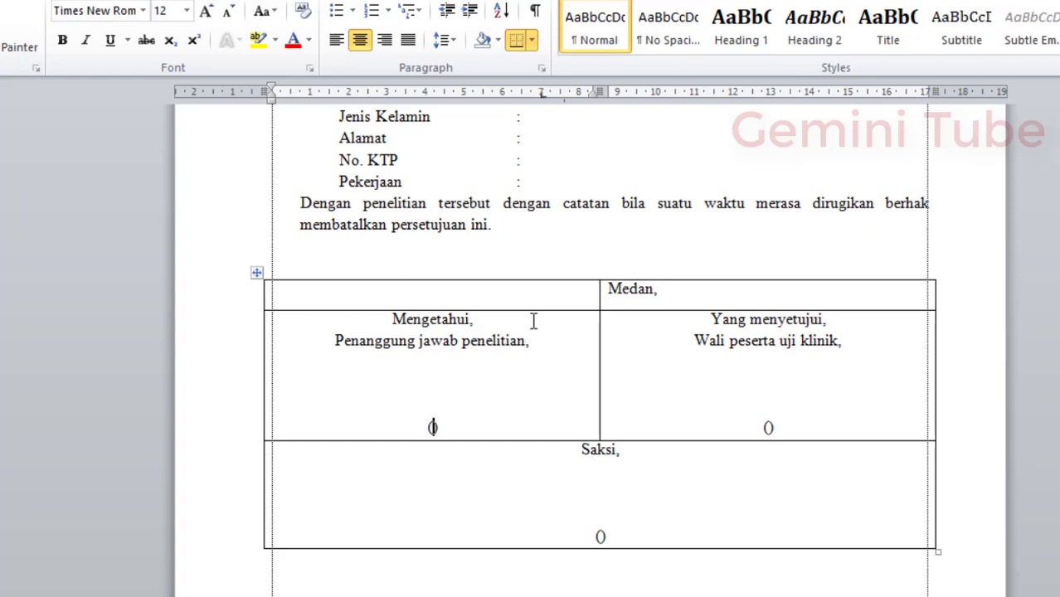
{"action": "type", "text": "................................................................"}
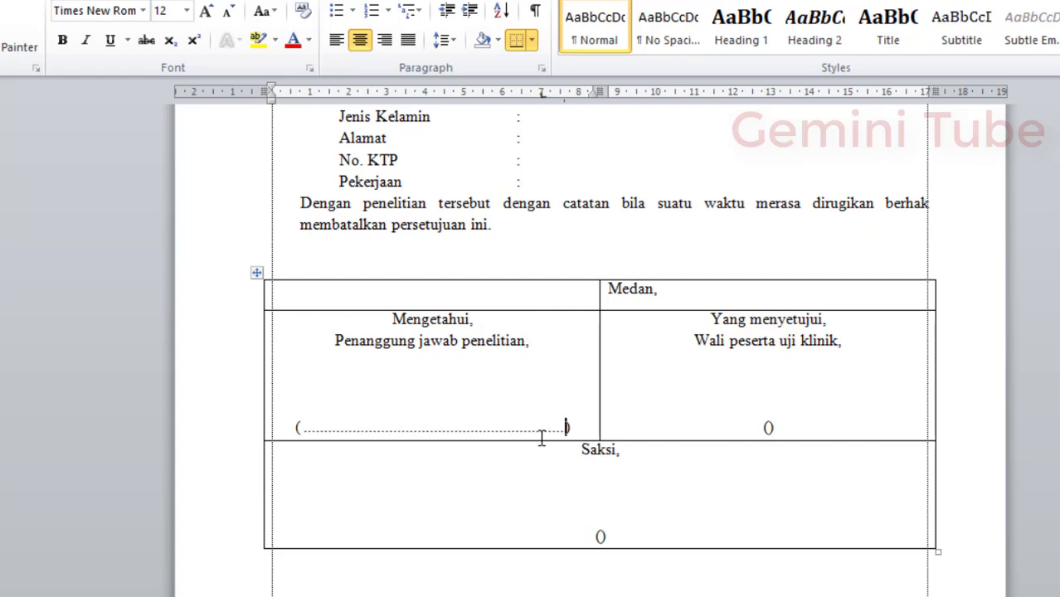
Give the parentheses under "Wali peserta uji klinik," a single 7 cm dotted-leader tab stop, and fill them with the dotted line
{"action": "left_click", "coordinate": [768, 429]}
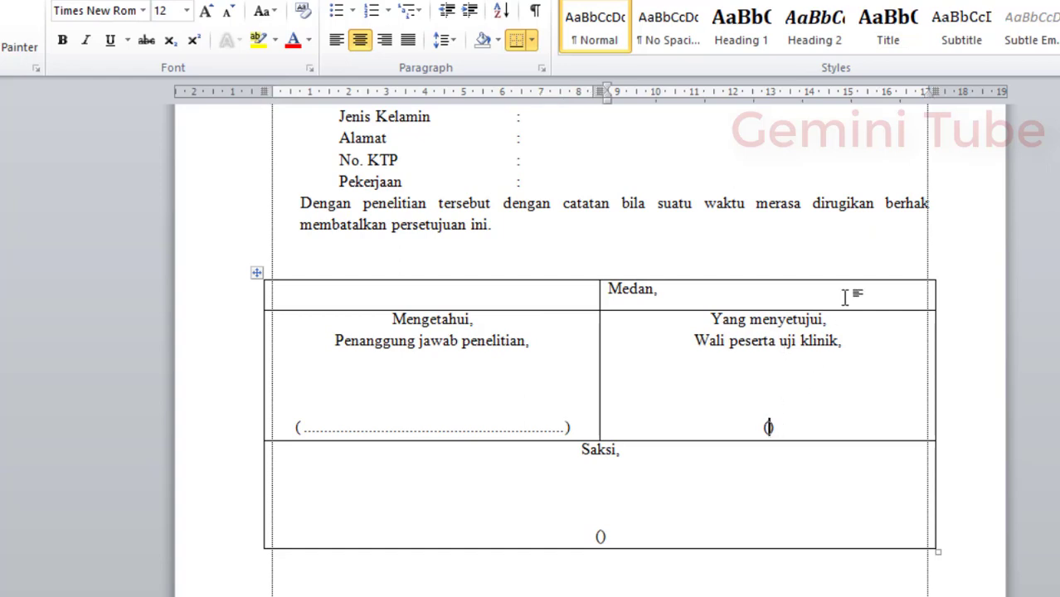
{"action": "left_click", "coordinate": [830, 97]}
{"action": "double_click", "coordinate": [829, 97]}
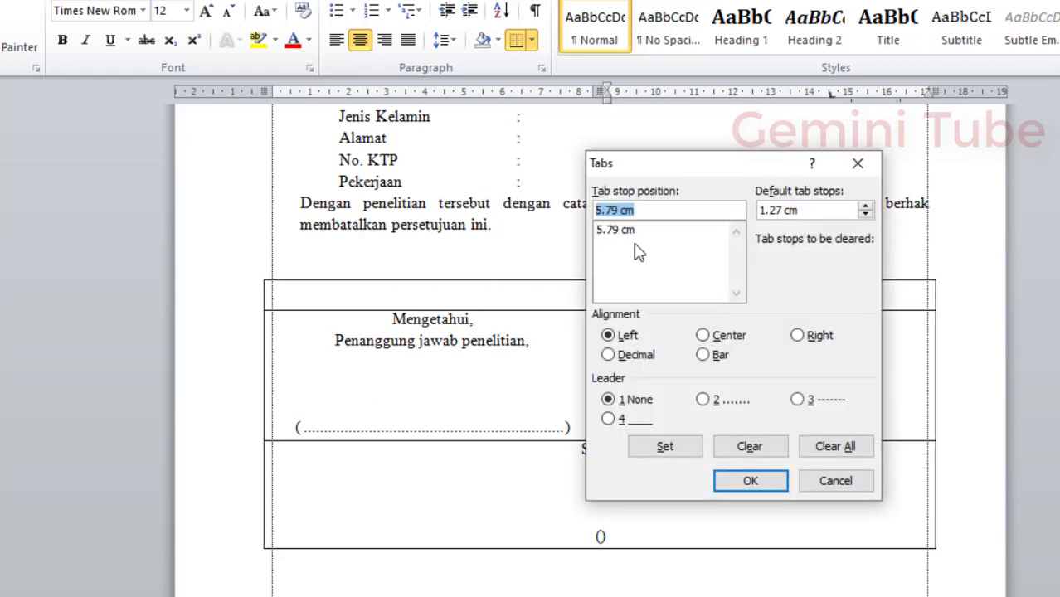
{"action": "left_click", "coordinate": [621, 232]}
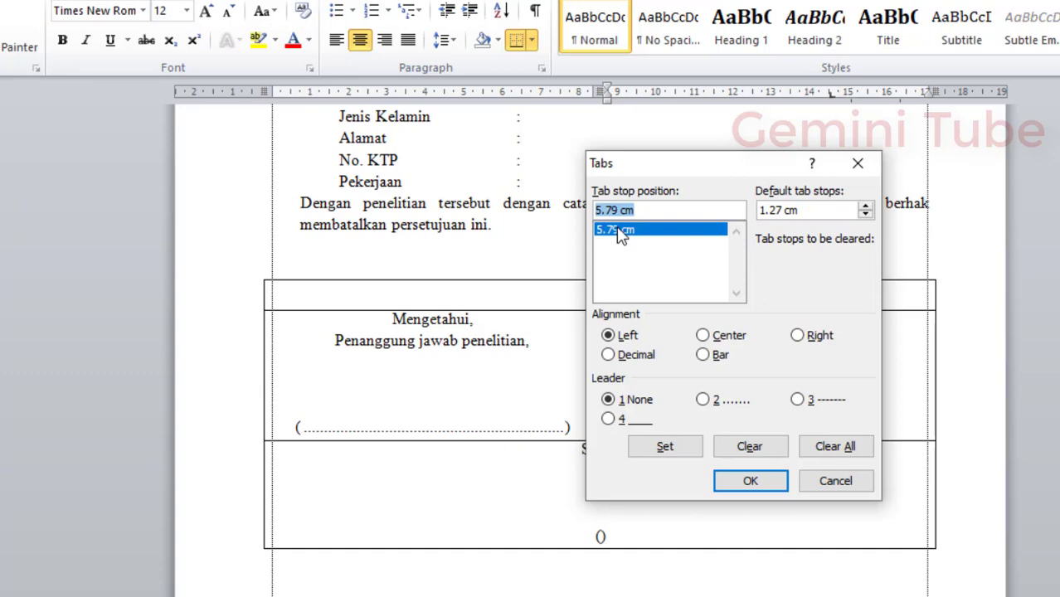
{"action": "left_click", "coordinate": [750, 448]}
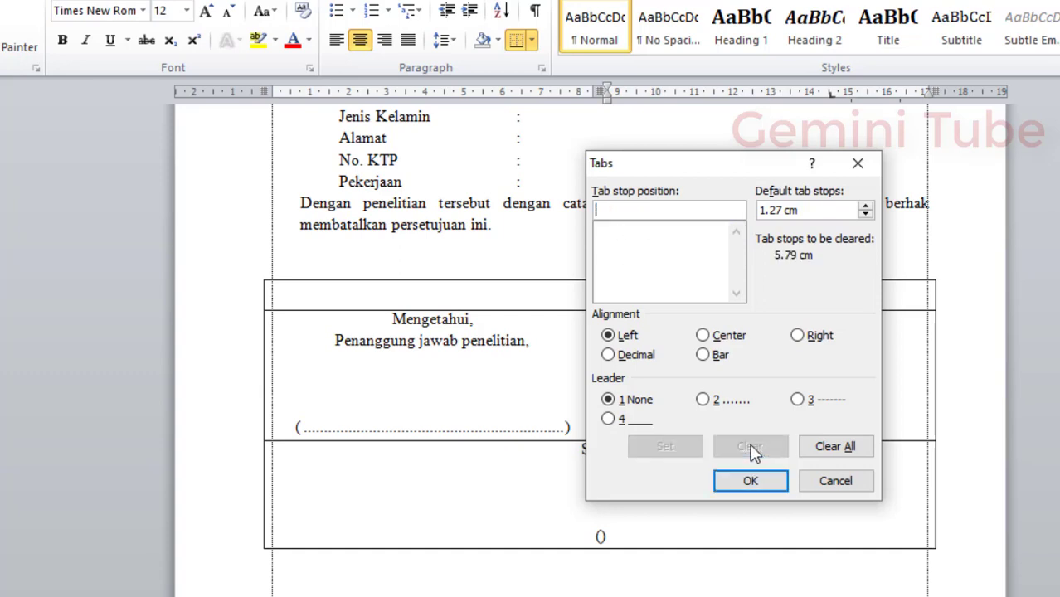
{"action": "type", "text": "7"}
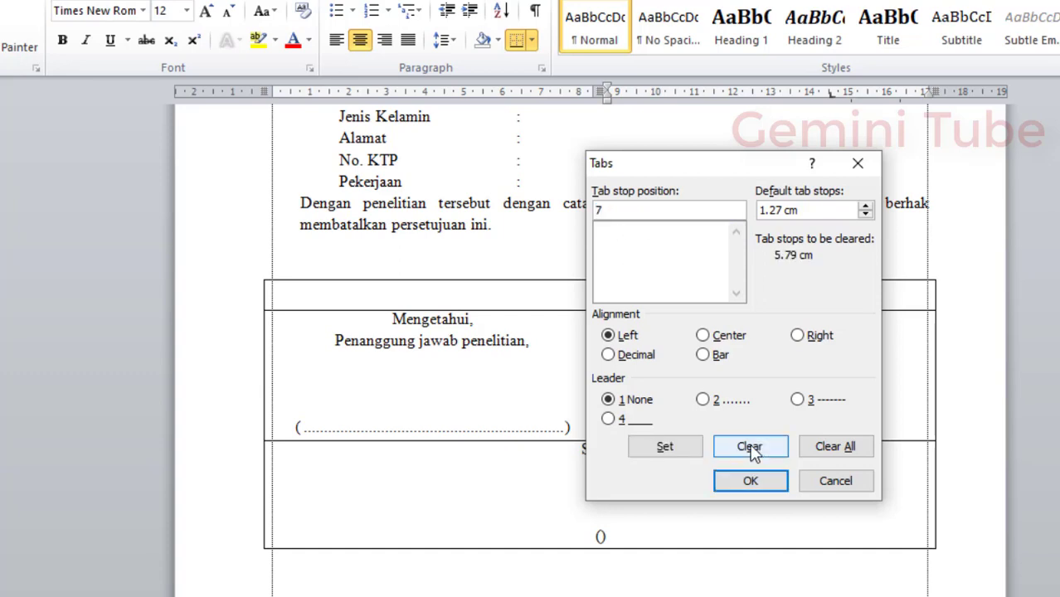
{"action": "type", "text": " cm"}
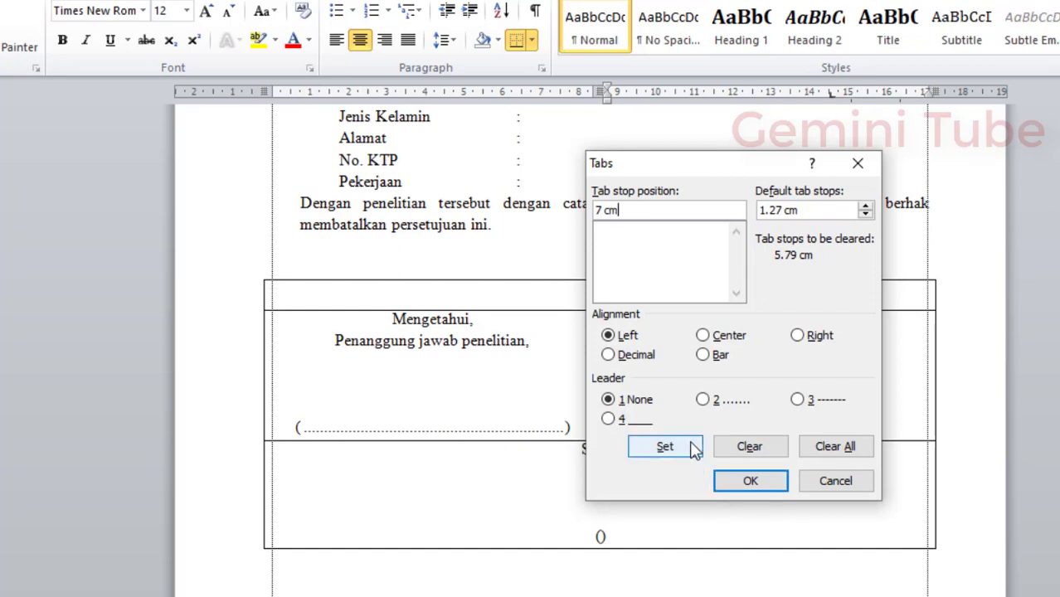
{"action": "left_click", "coordinate": [715, 405]}
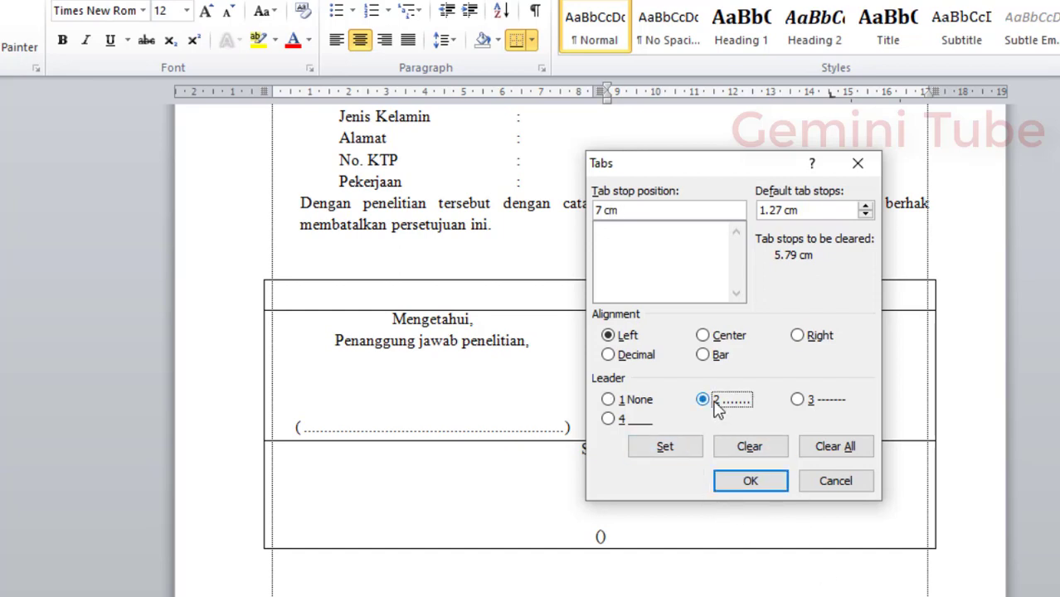
{"action": "left_click", "coordinate": [668, 449]}
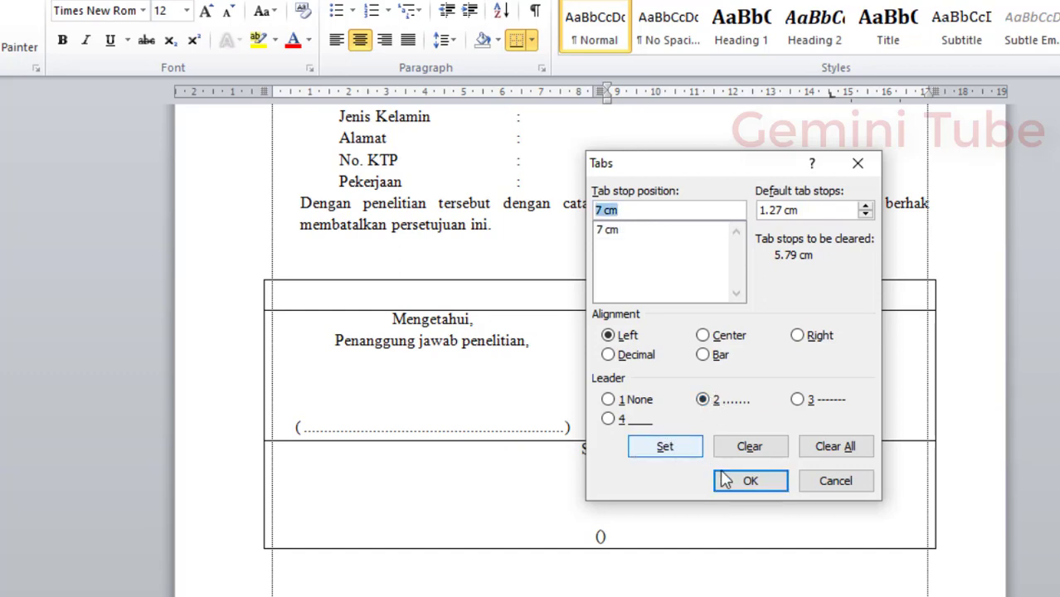
{"action": "left_click", "coordinate": [747, 482]}
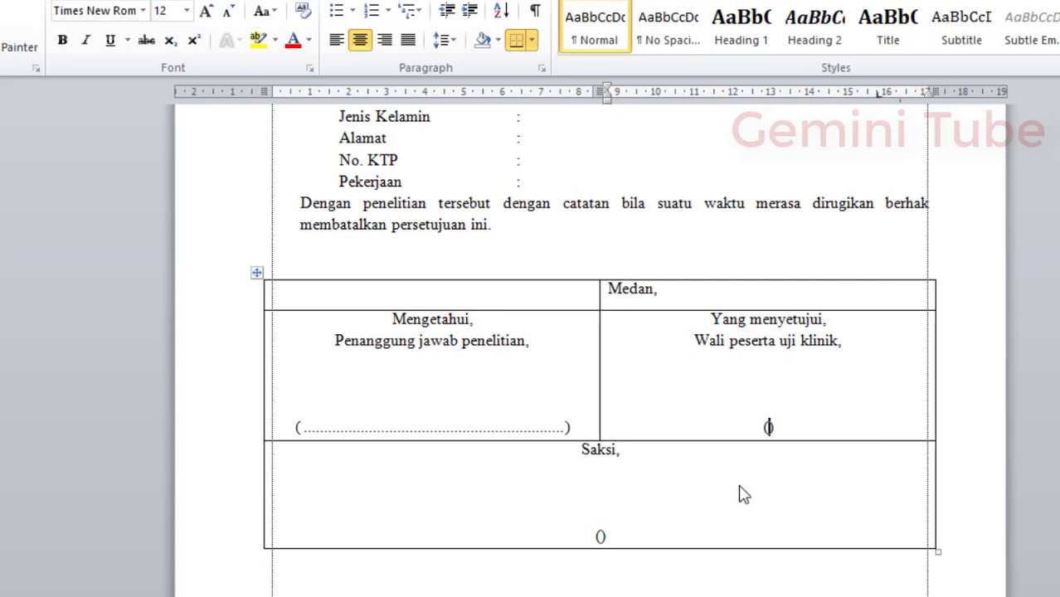
{"action": "key", "text": "Tab"}
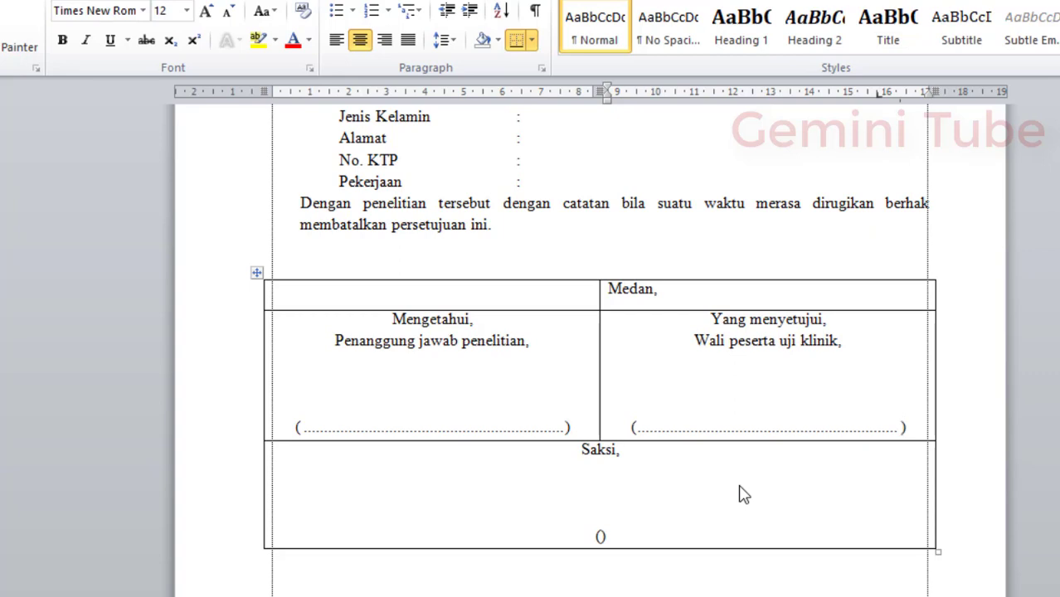
Insert a blank line above "Saksi," and fill the parentheses below it with a dotted line using a 7 cm dotted-leader tab stop
{"action": "left_click", "coordinate": [571, 453]}
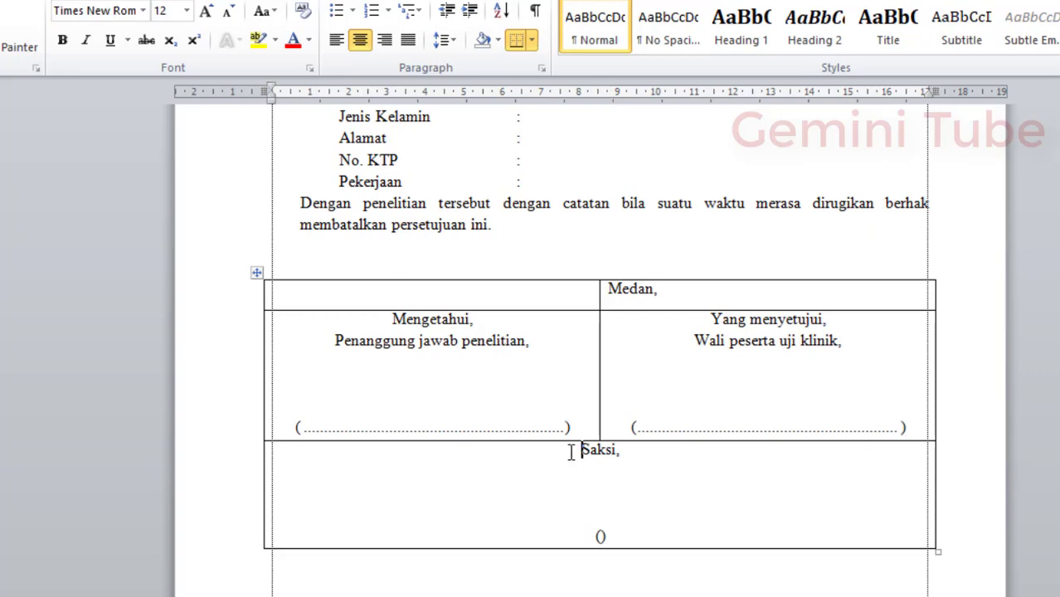
{"action": "key", "text": "Return"}
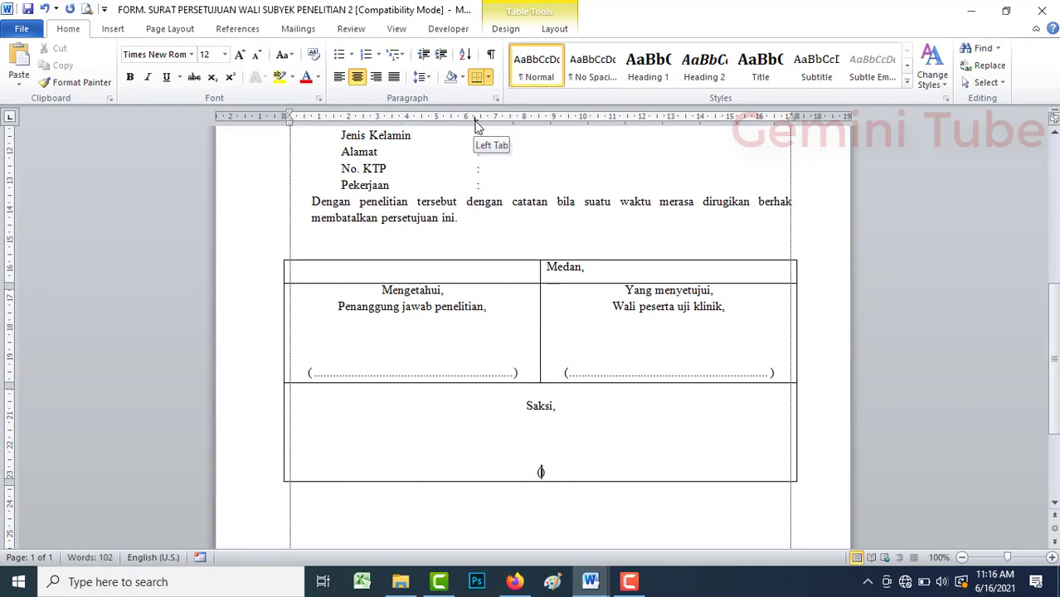
{"action": "double_click", "coordinate": [477, 121]}
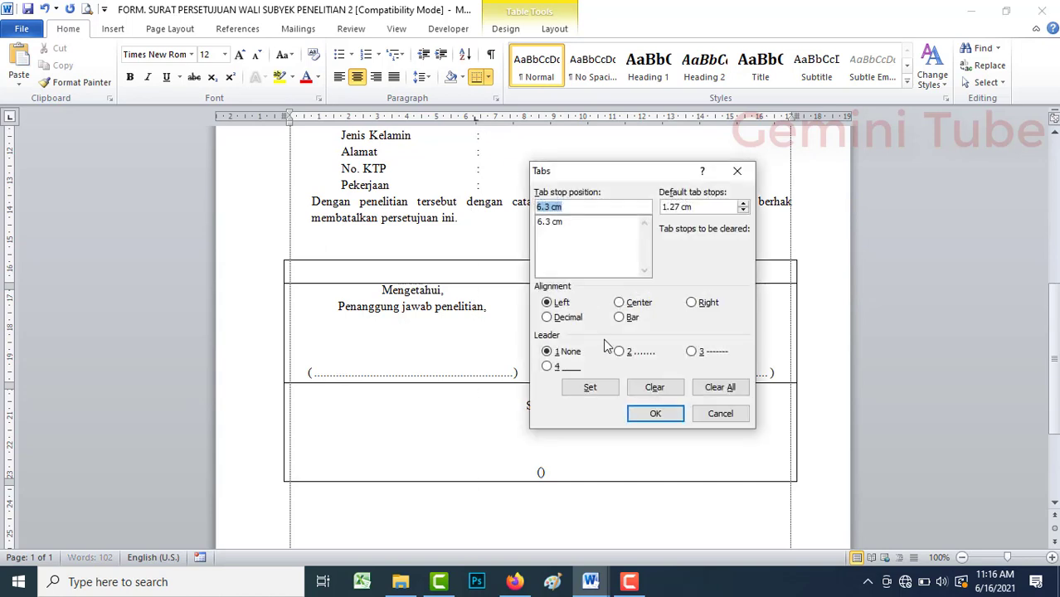
{"action": "left_click", "coordinate": [664, 393]}
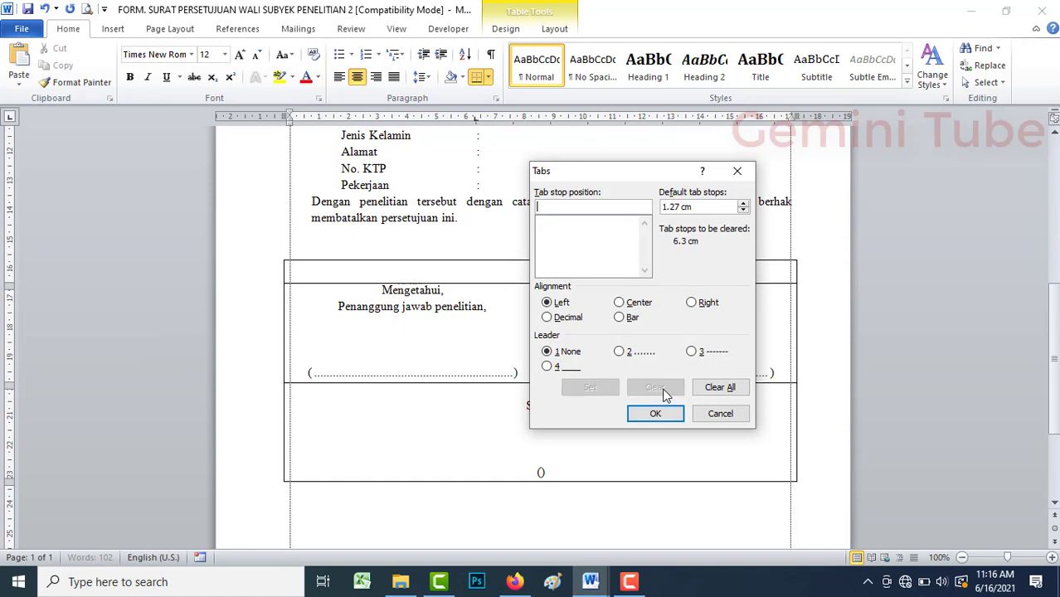
{"action": "type", "text": "7"}
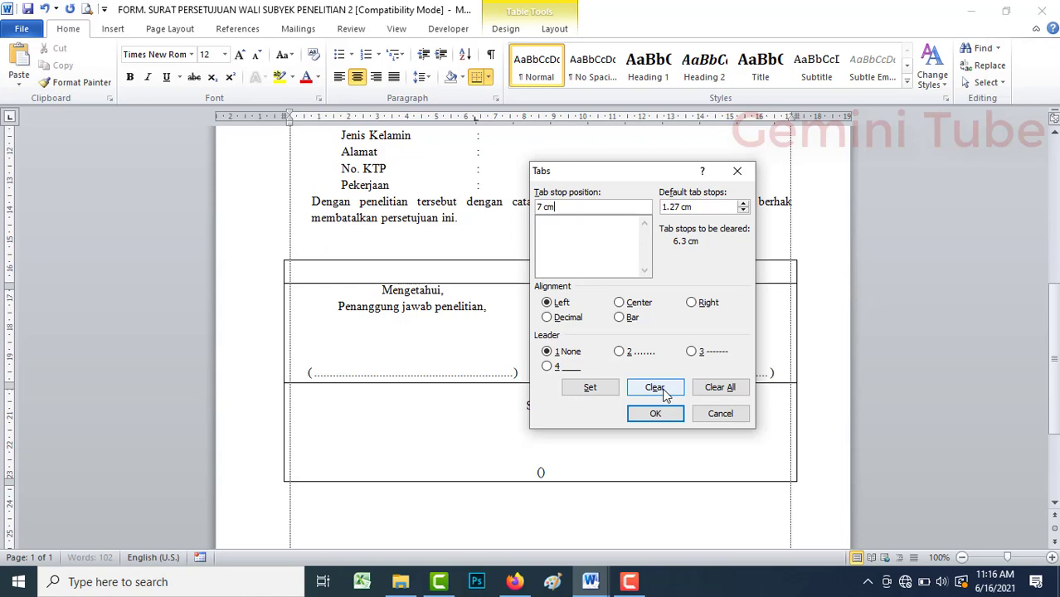
{"action": "left_click", "coordinate": [619, 353]}
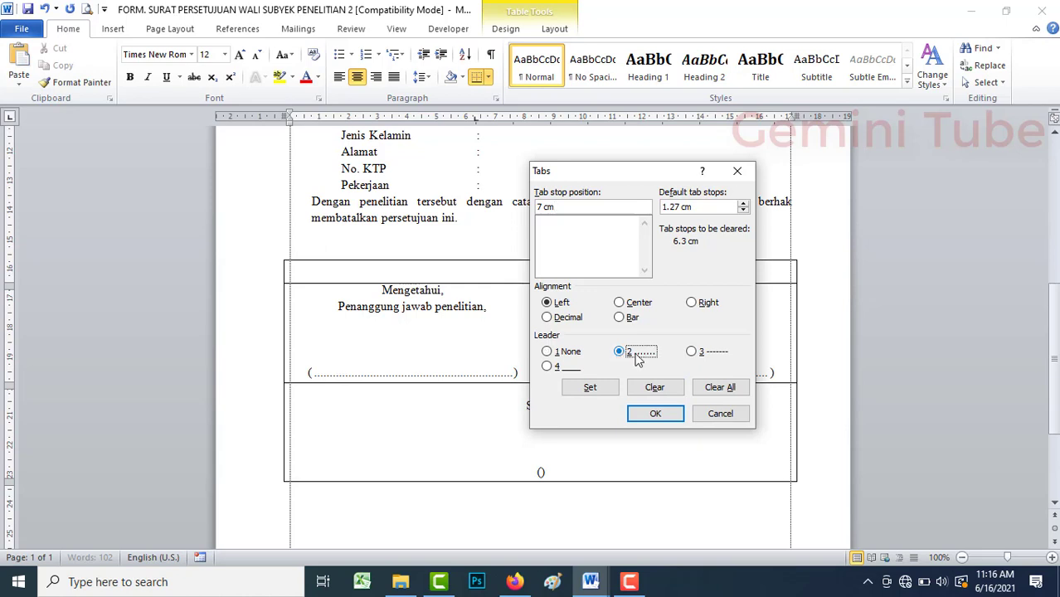
{"action": "left_click", "coordinate": [587, 394]}
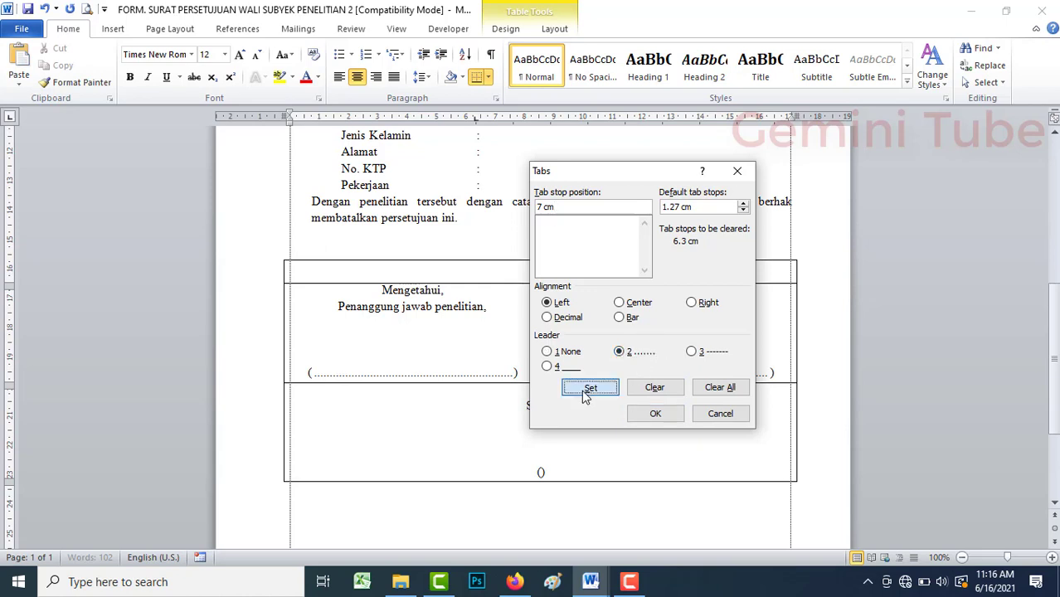
{"action": "left_click", "coordinate": [645, 413]}
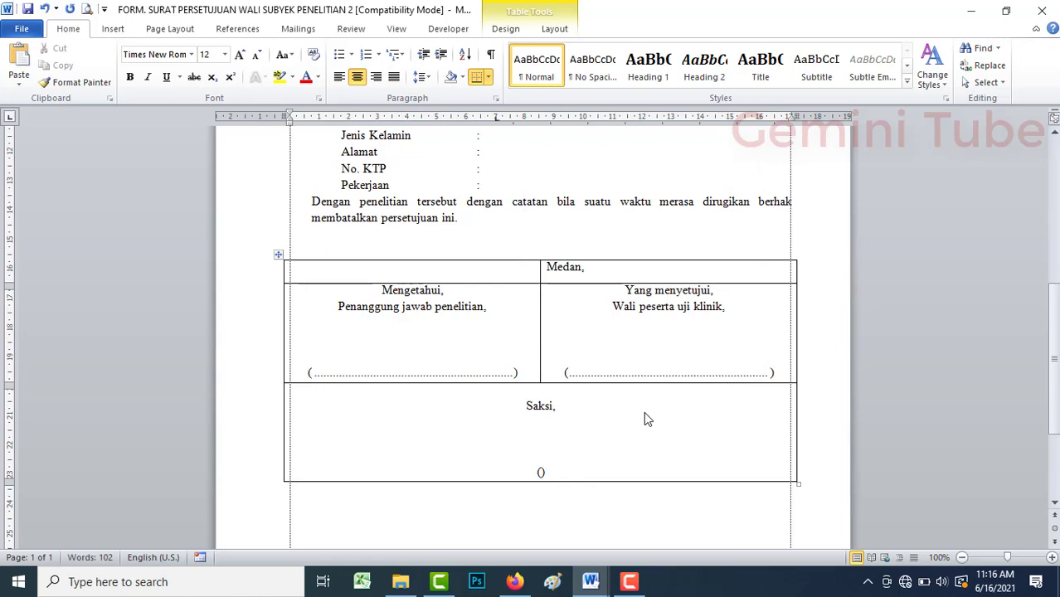
{"action": "key", "text": "ctrl+Tab"}
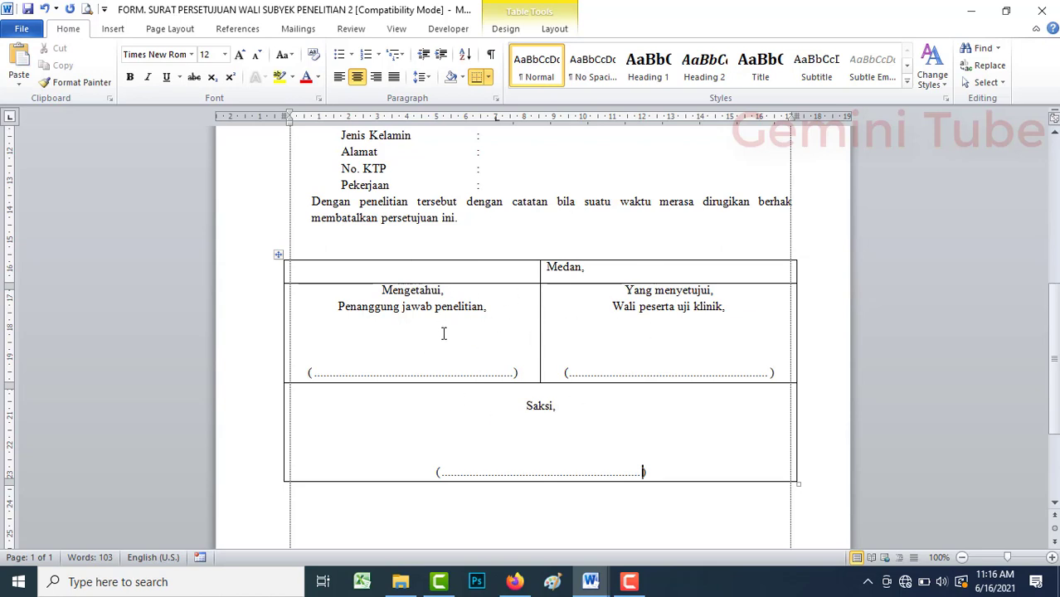
Remove all outer and inner borders from the whole signature table
{"action": "left_click", "coordinate": [278, 258]}
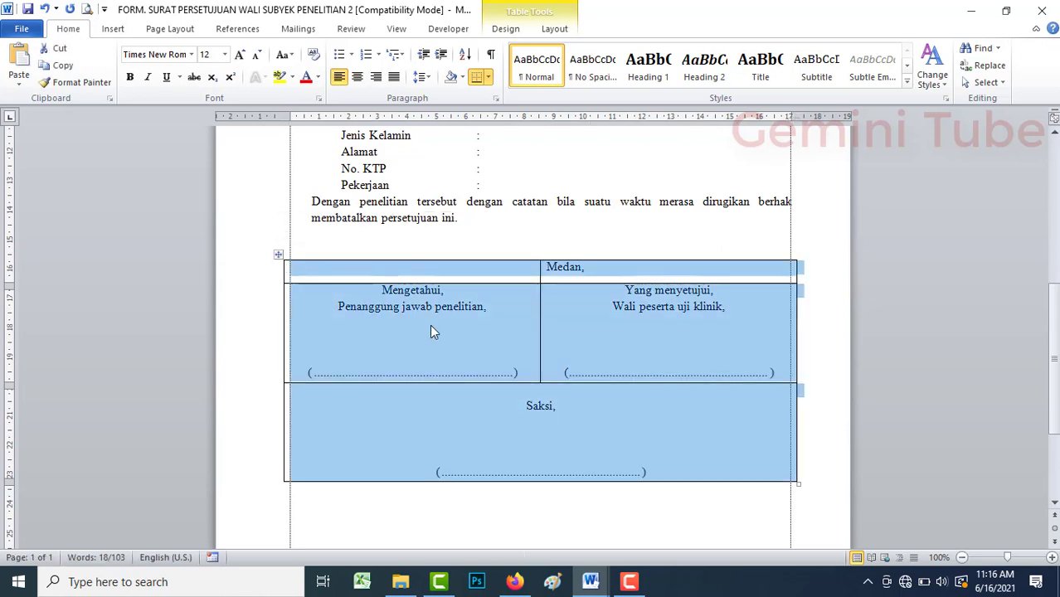
{"action": "right_click", "coordinate": [486, 355]}
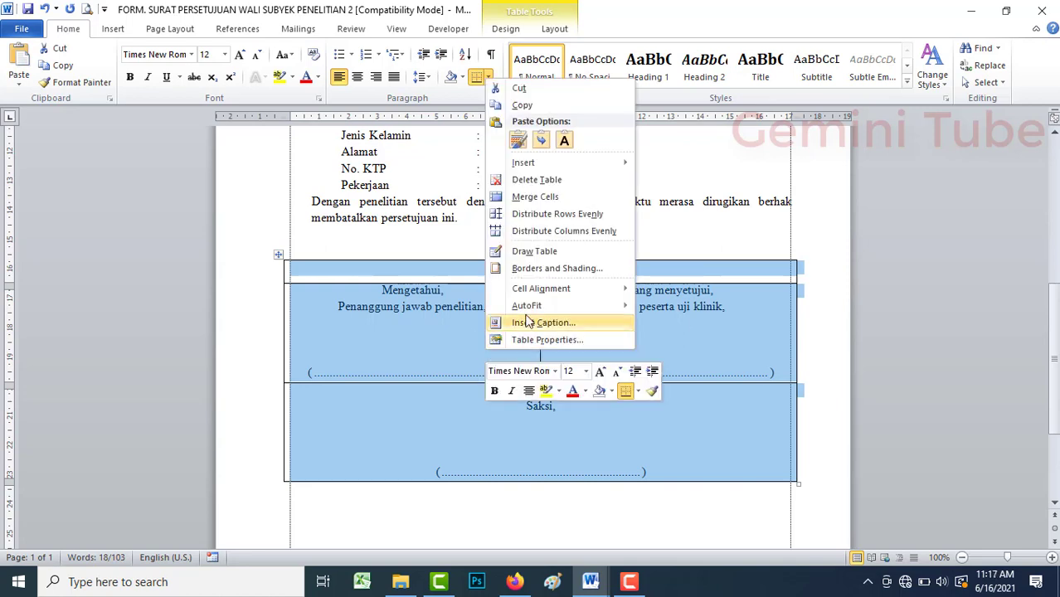
{"action": "left_click", "coordinate": [569, 269]}
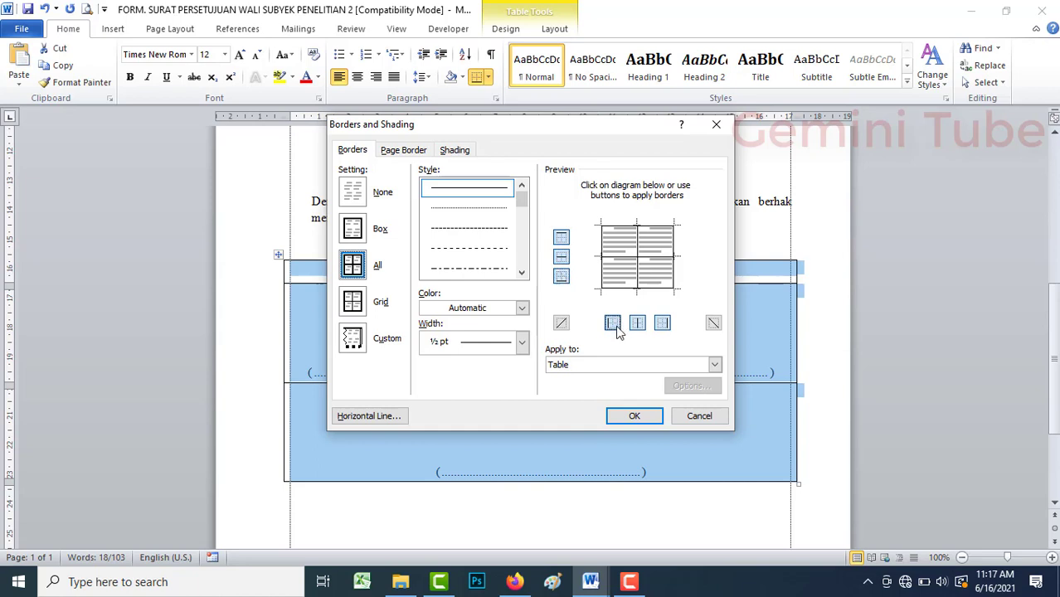
{"action": "left_click", "coordinate": [663, 323]}
{"action": "left_click", "coordinate": [637, 323]}
{"action": "left_click", "coordinate": [612, 322]}
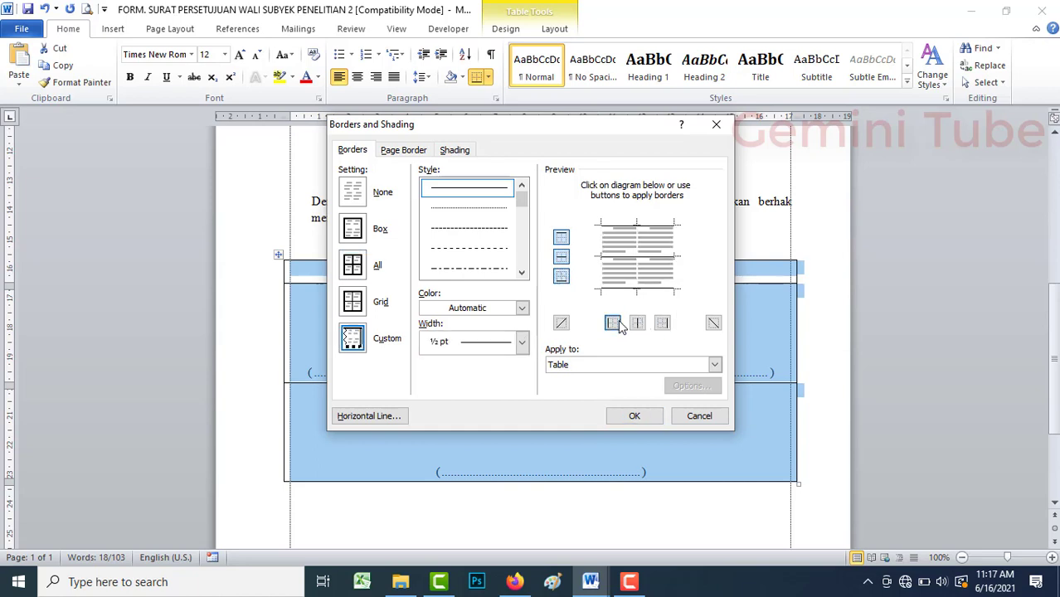
{"action": "left_click", "coordinate": [563, 268]}
{"action": "left_click", "coordinate": [563, 254]}
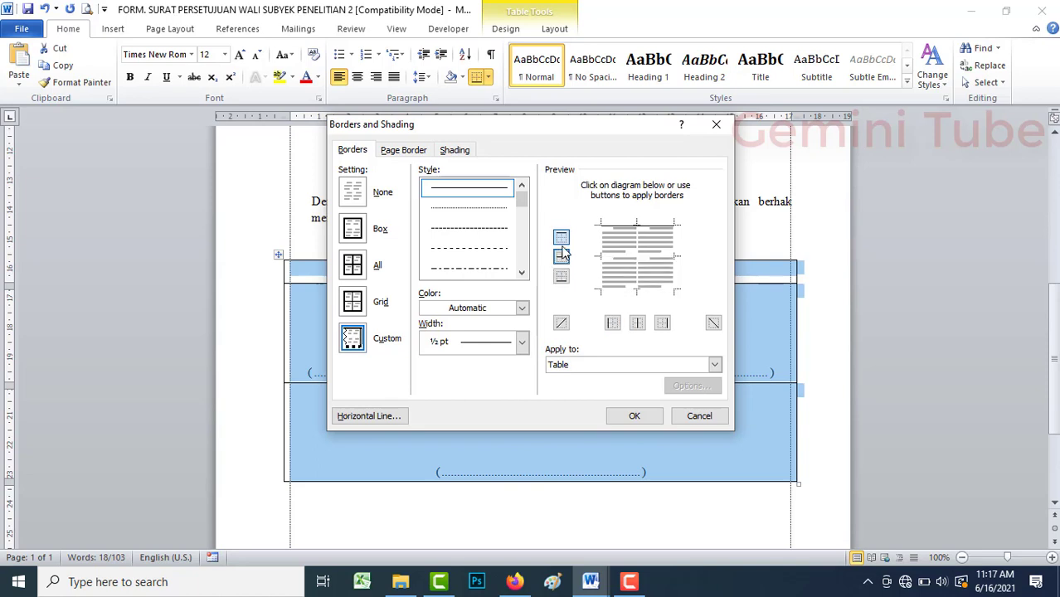
{"action": "left_click", "coordinate": [562, 238]}
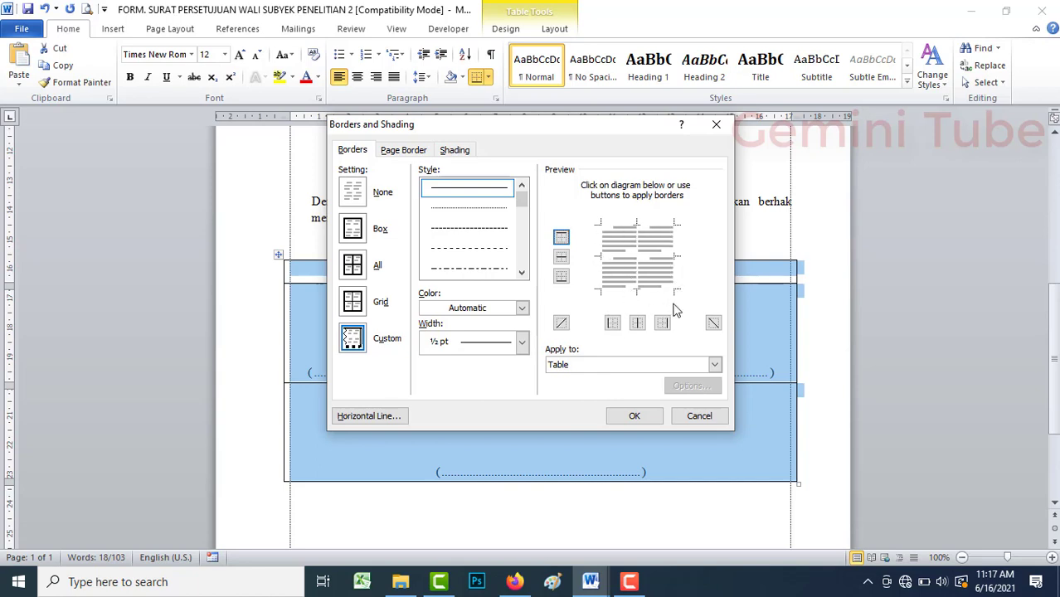
{"action": "left_click", "coordinate": [635, 419]}
{"action": "left_click", "coordinate": [613, 427]}
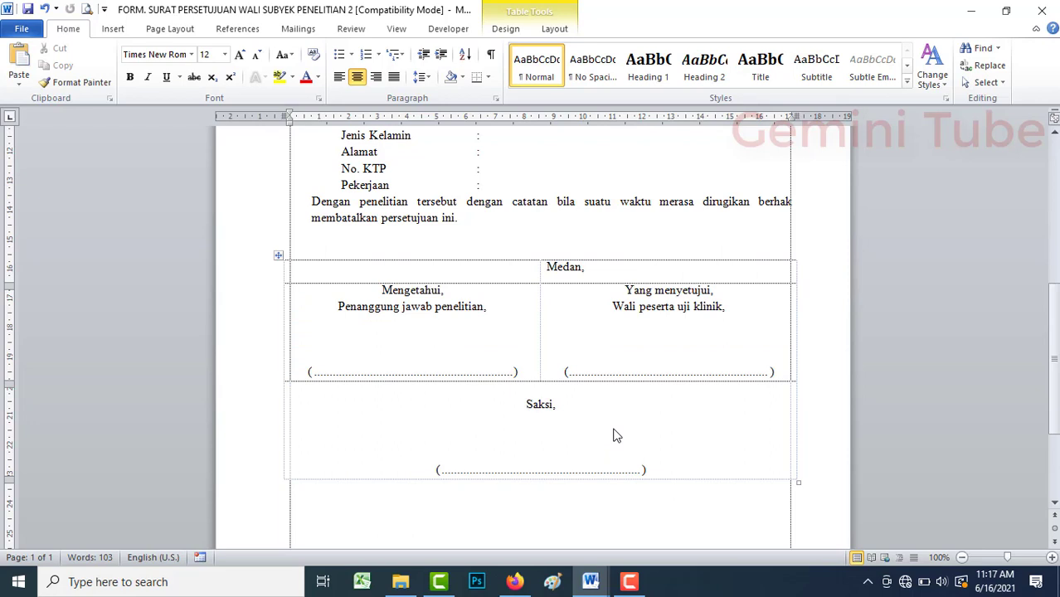
Add a left tab stop at 8.27 cm with a dotted leader to the "Medan," line, and extend the dotted line after the text
{"action": "left_click", "coordinate": [622, 267]}
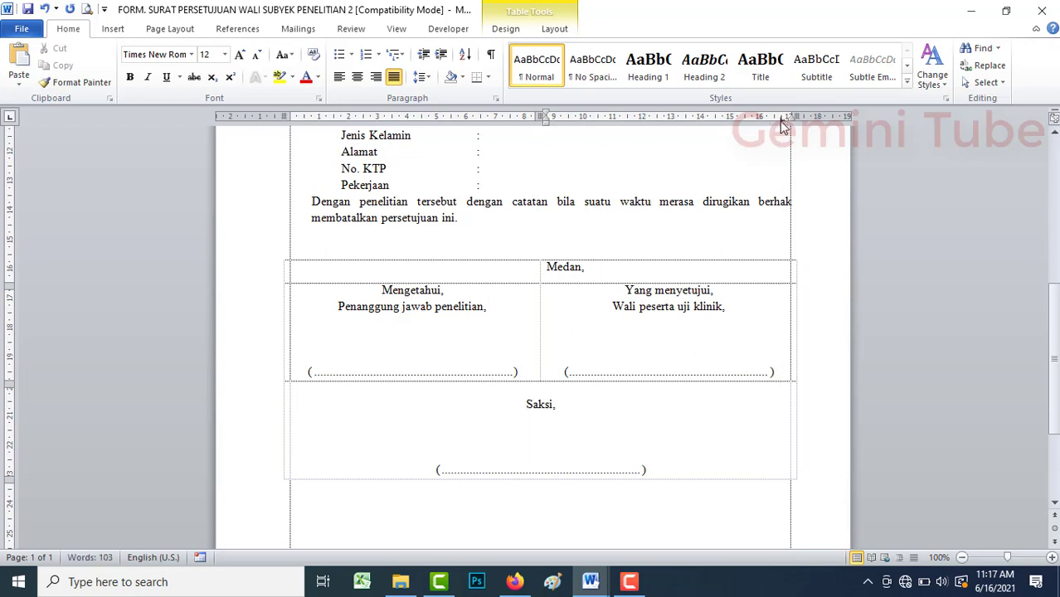
{"action": "left_click_drag", "start_coordinate": [780, 123], "coordinate": [789, 126]}
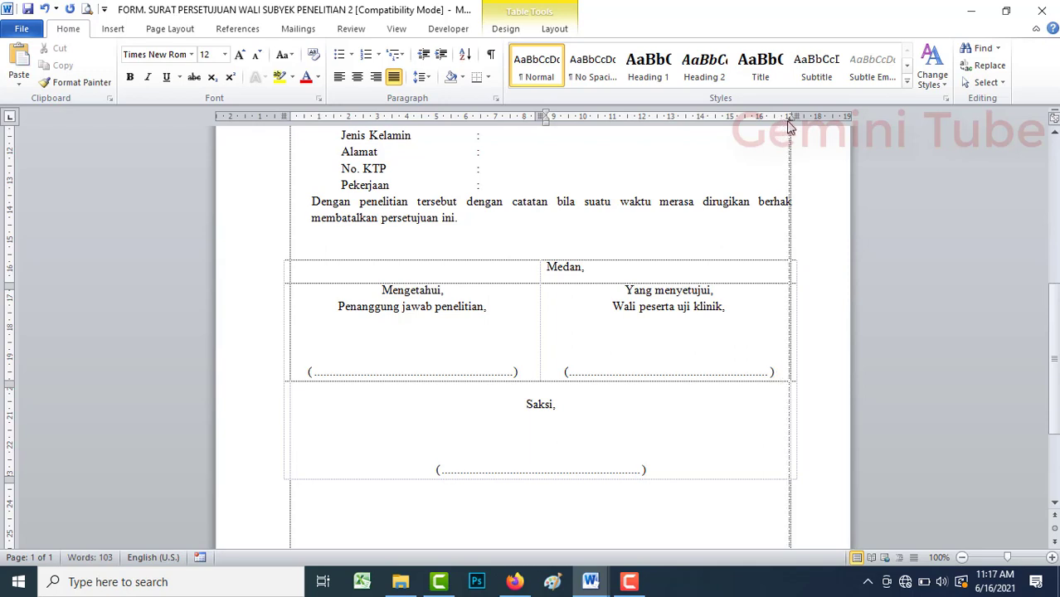
{"action": "double_click", "coordinate": [789, 122]}
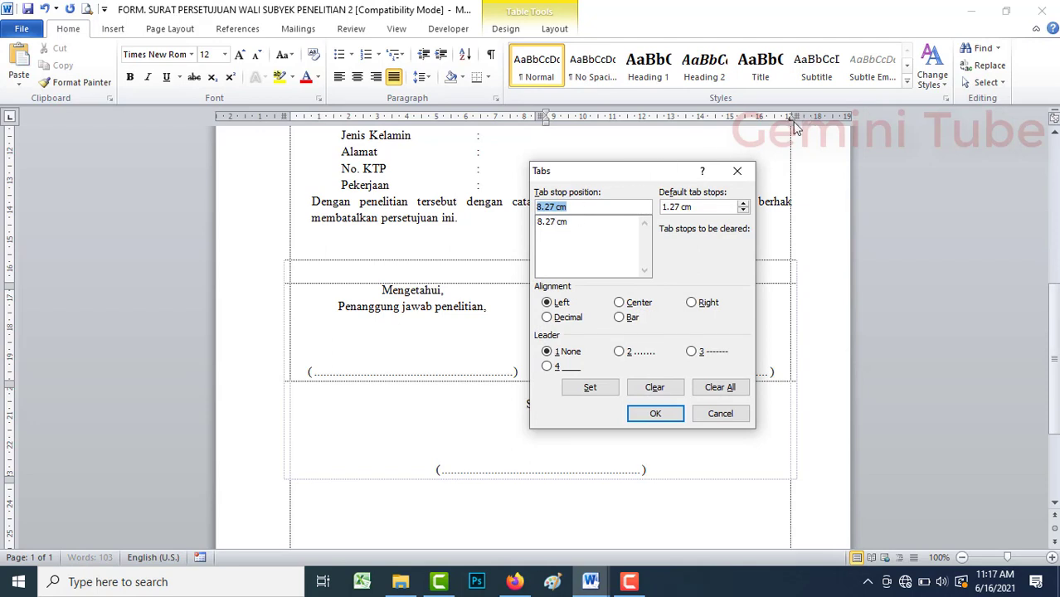
{"action": "left_click", "coordinate": [620, 353]}
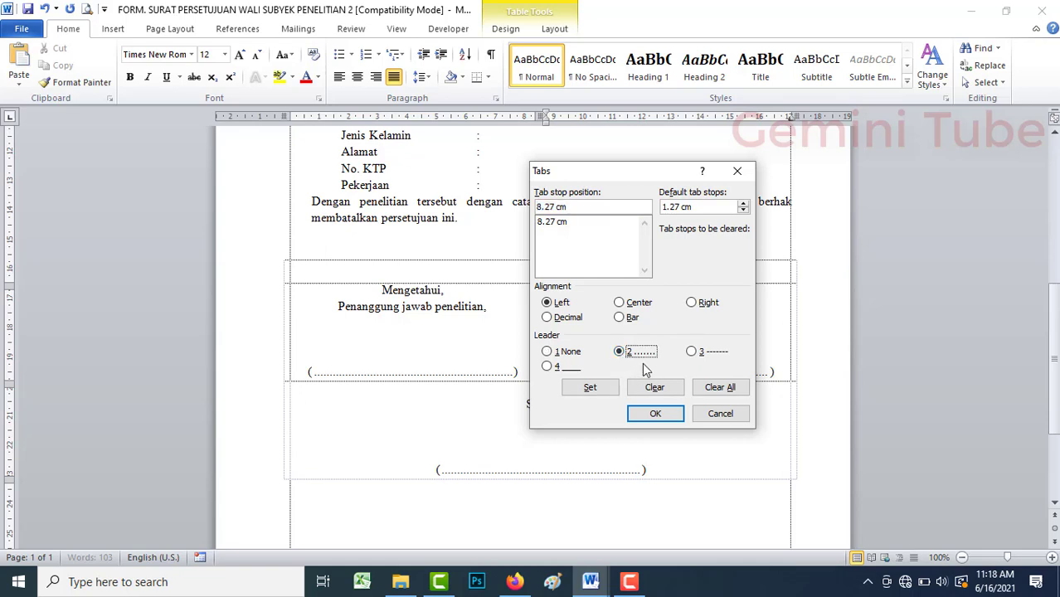
{"action": "left_click", "coordinate": [593, 388]}
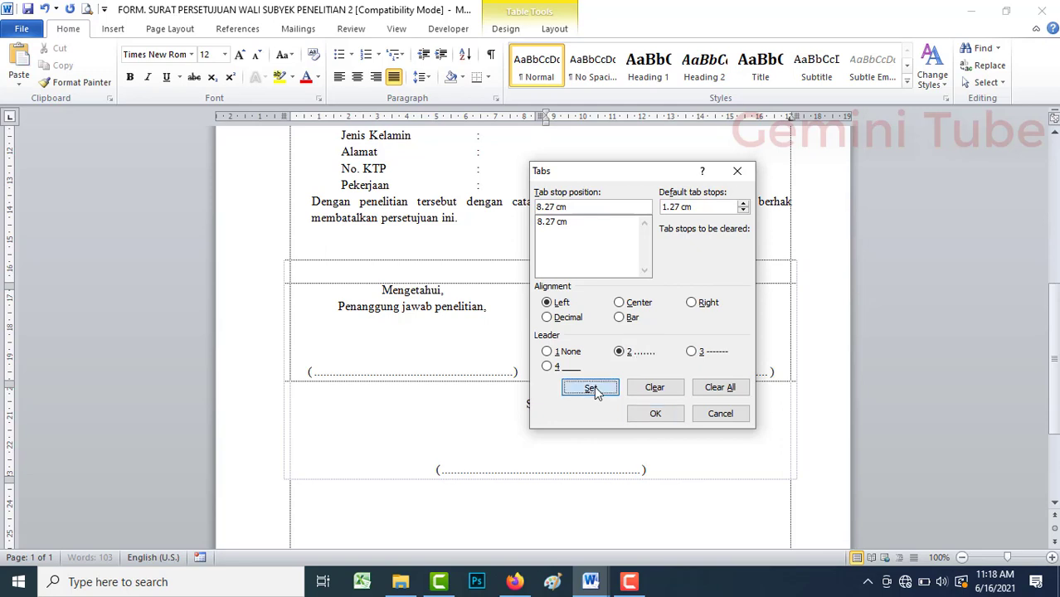
{"action": "left_click", "coordinate": [656, 414]}
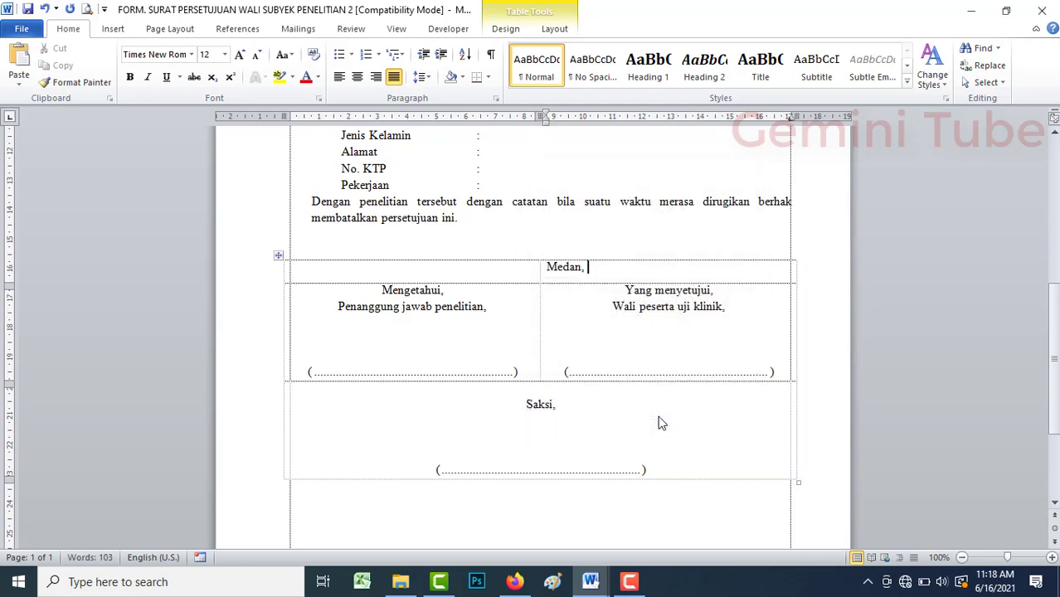
{"action": "key", "text": "Tab"}
Check the signature block's layout in the print preview at 60% zoom, and return to the document
{"action": "left_click", "coordinate": [87, 10]}
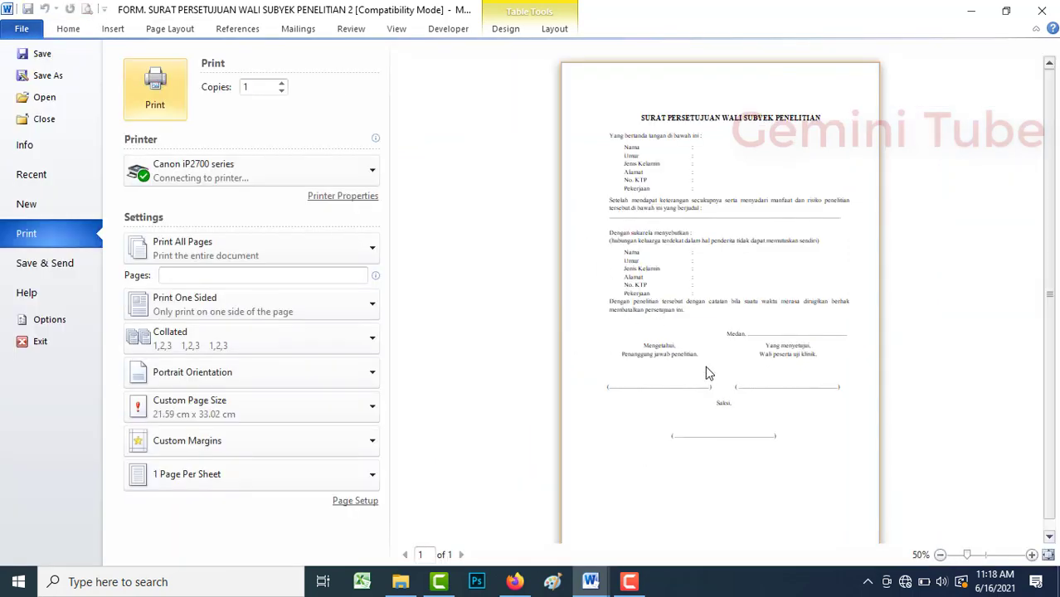
{"action": "left_click", "coordinate": [1032, 555]}
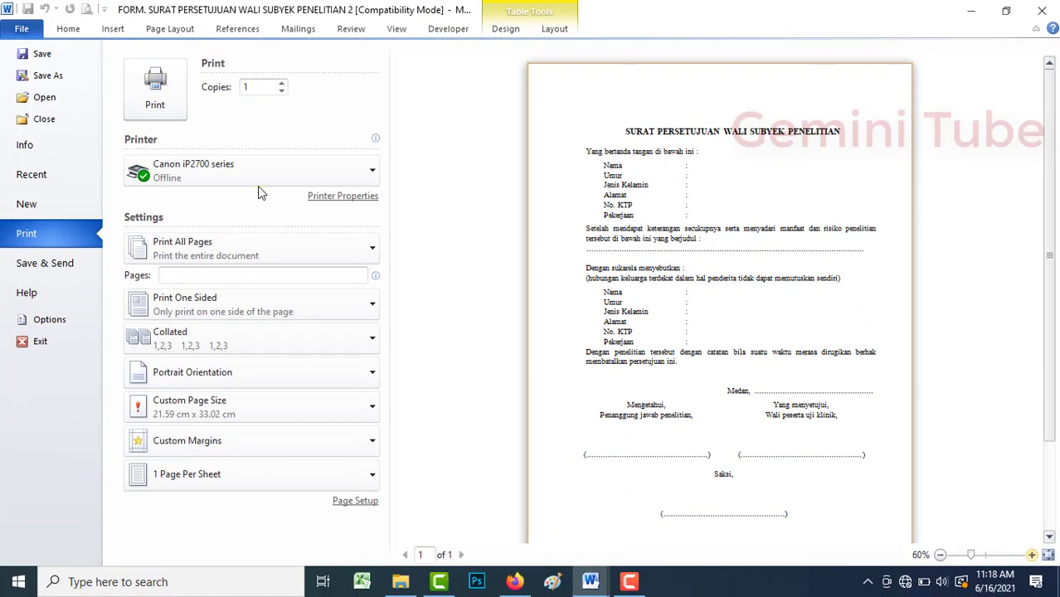
{"action": "left_click", "coordinate": [67, 30]}
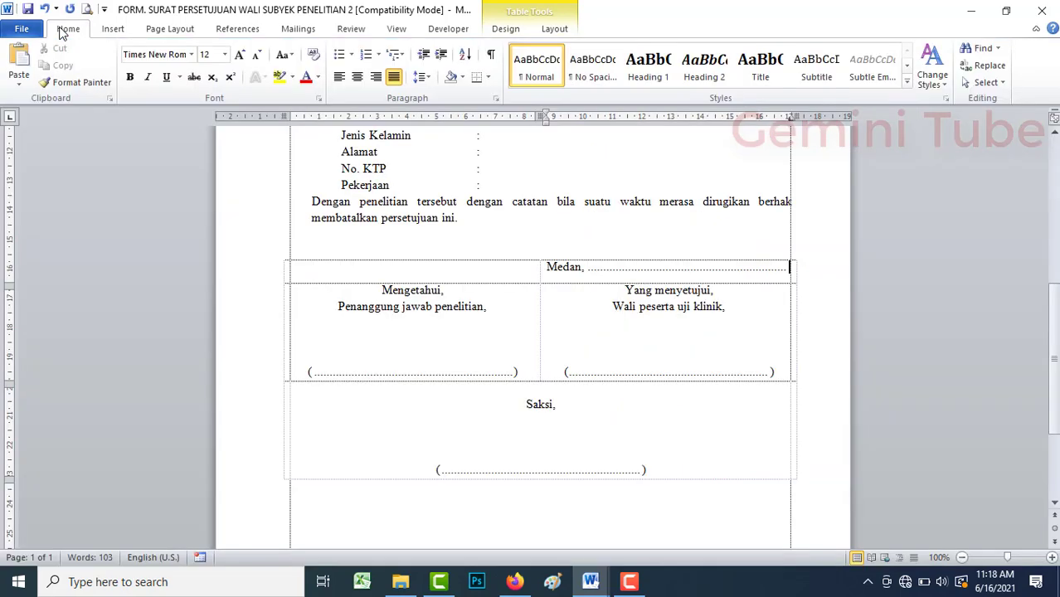
Replace the dotted parentheses under "Penanggung jawab penelitian," with the text "Gemini Tube"
{"action": "left_click", "coordinate": [518, 370]}
{"action": "key", "text": "ctrl+shift+Left"}
{"action": "key", "text": "Delete"}
{"action": "key", "text": "BackSpace"}
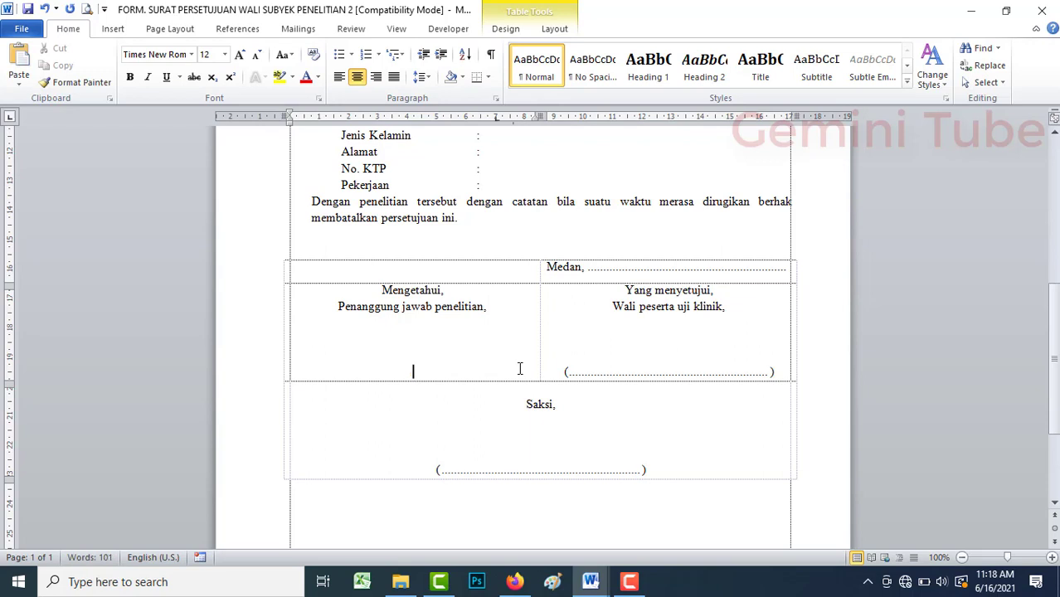
{"action": "type", "text": "Gemini Tube"}
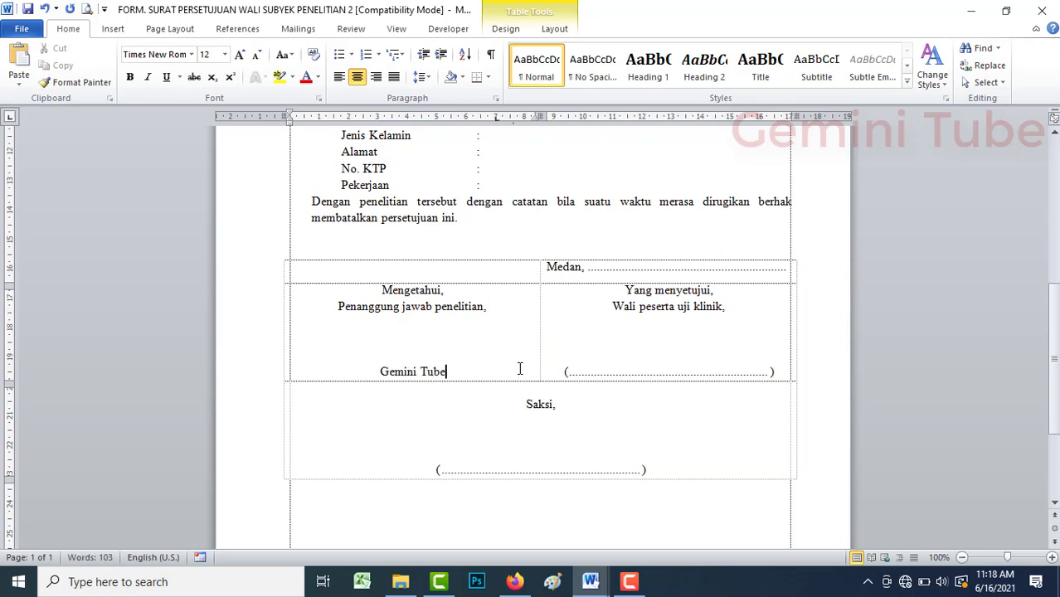